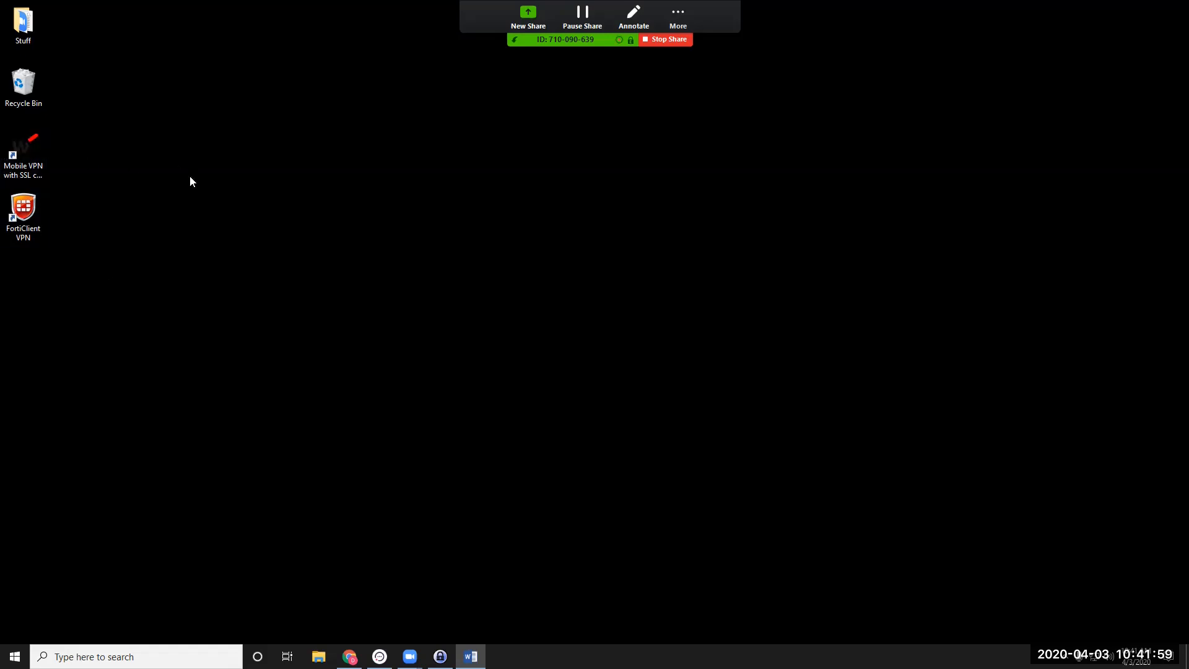
- Switch to Chrome, open WatchGuard's Software Downloads page and show the software for Firebox T30 and T50
left_click(23, 152)
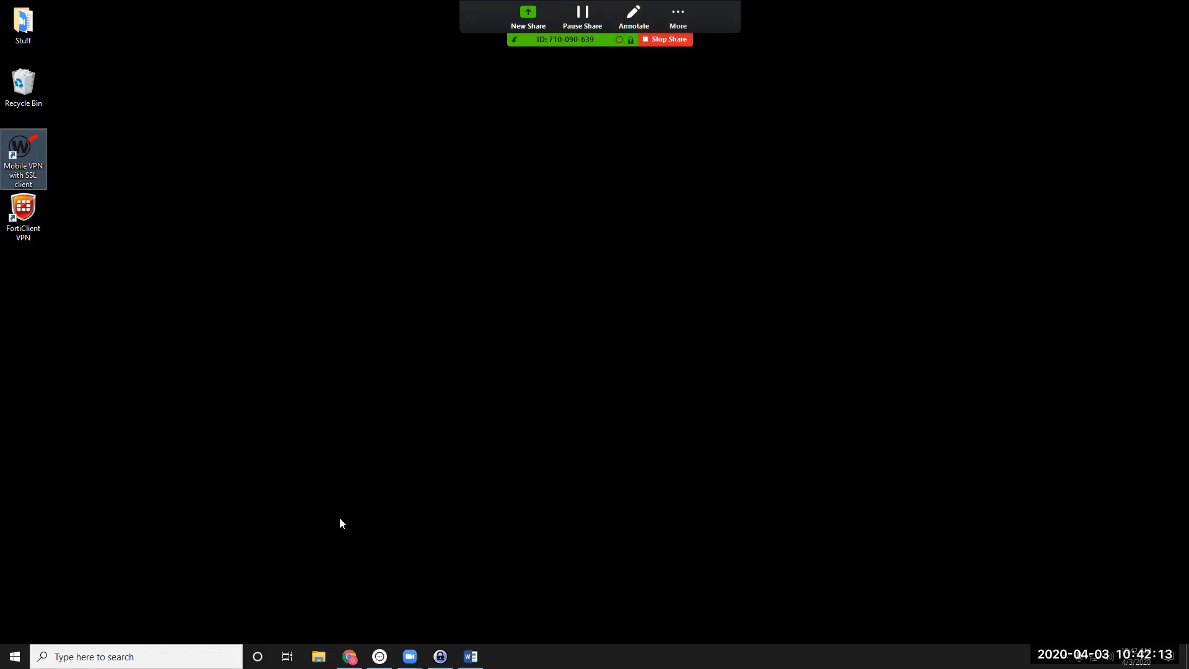
left_click(350, 656)
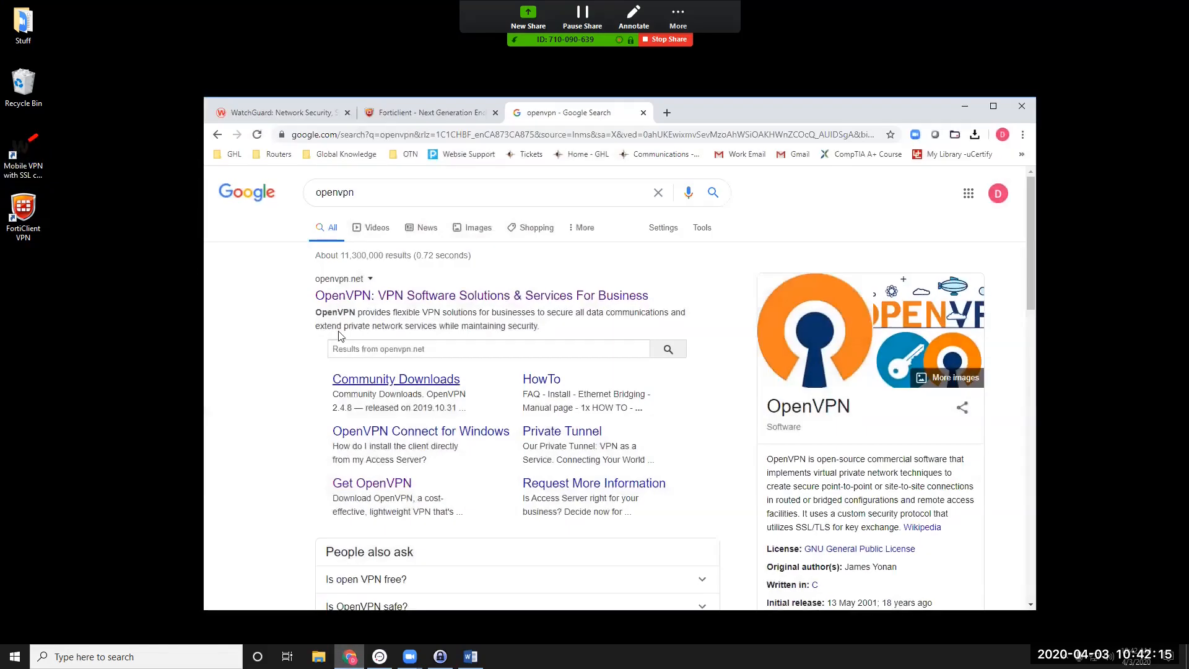
double_click(712, 106)
left_click(87, 10)
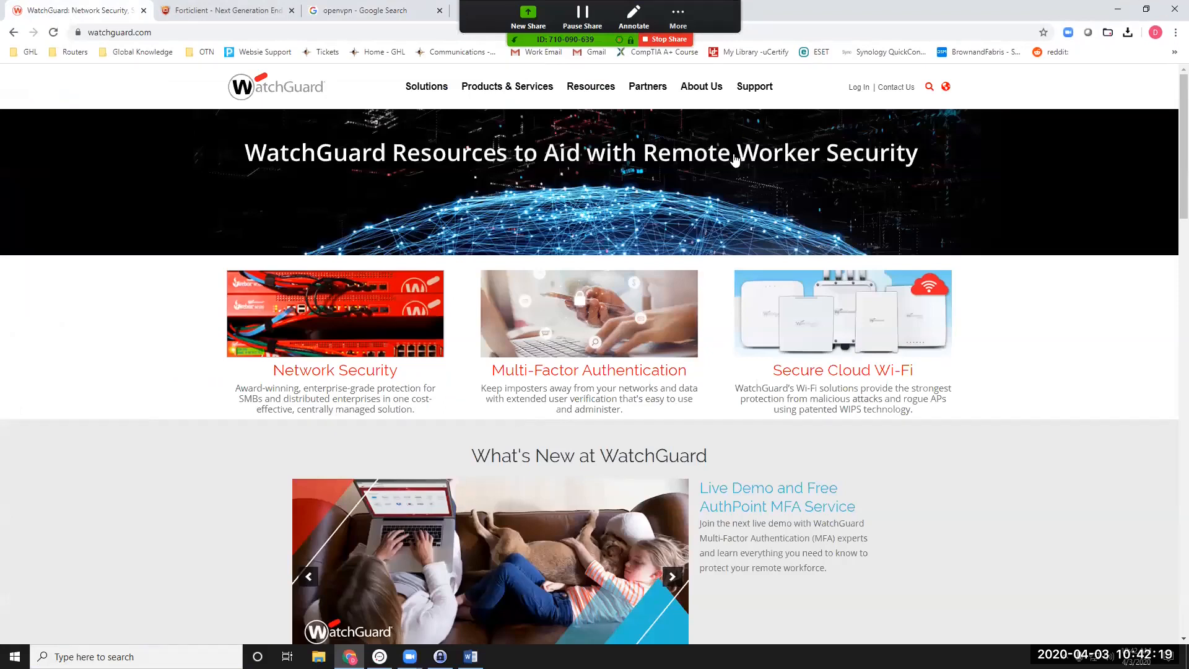
mouse_move(746, 86)
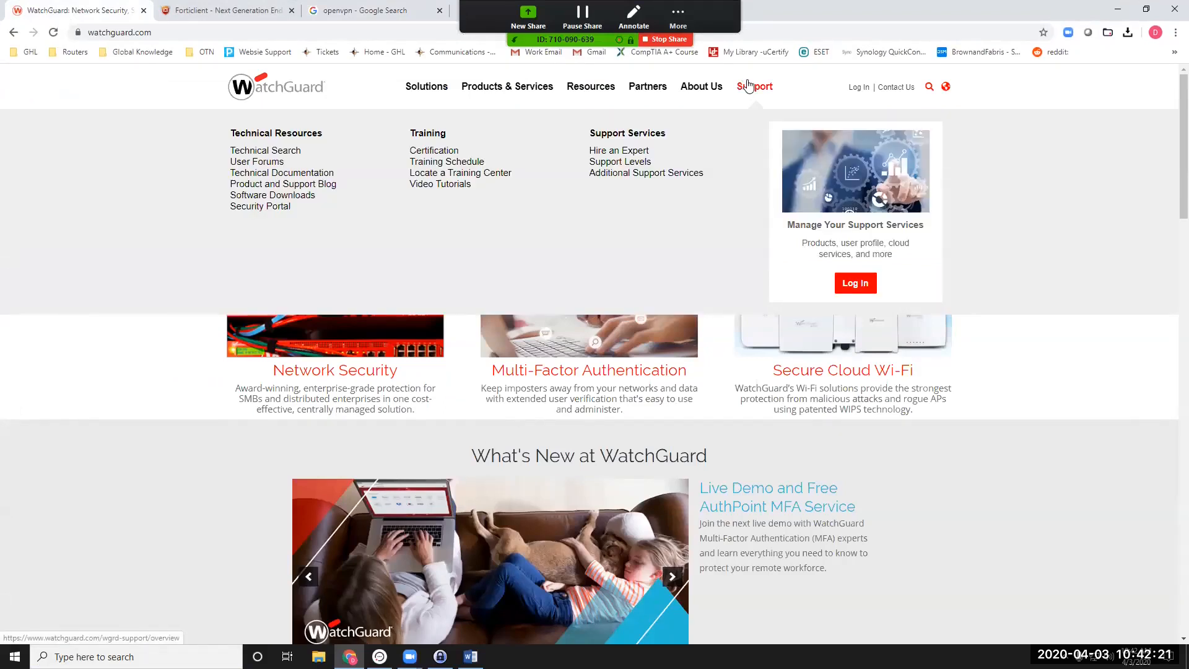
left_click(273, 197)
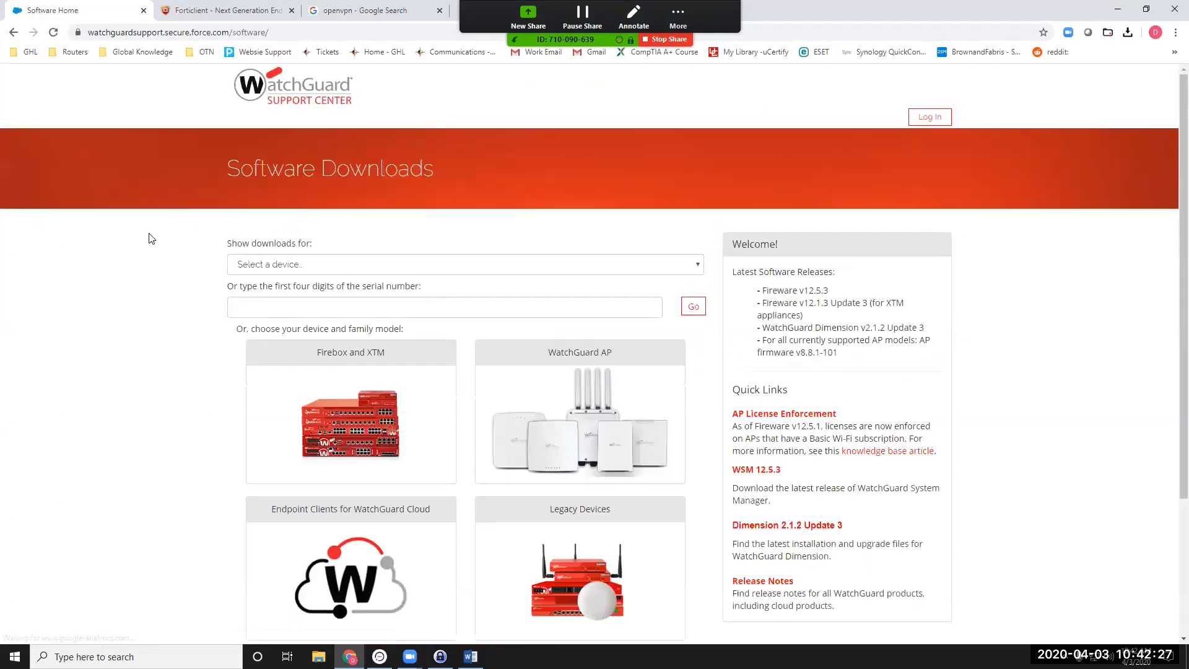
left_click(487, 269)
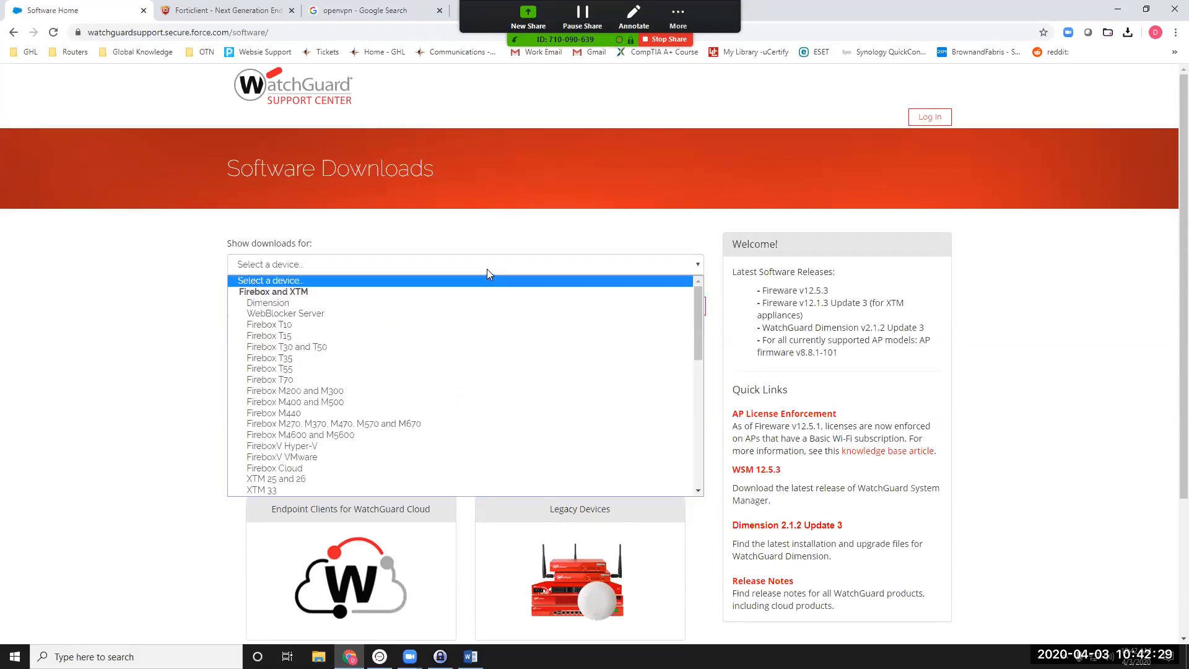
left_click(398, 346)
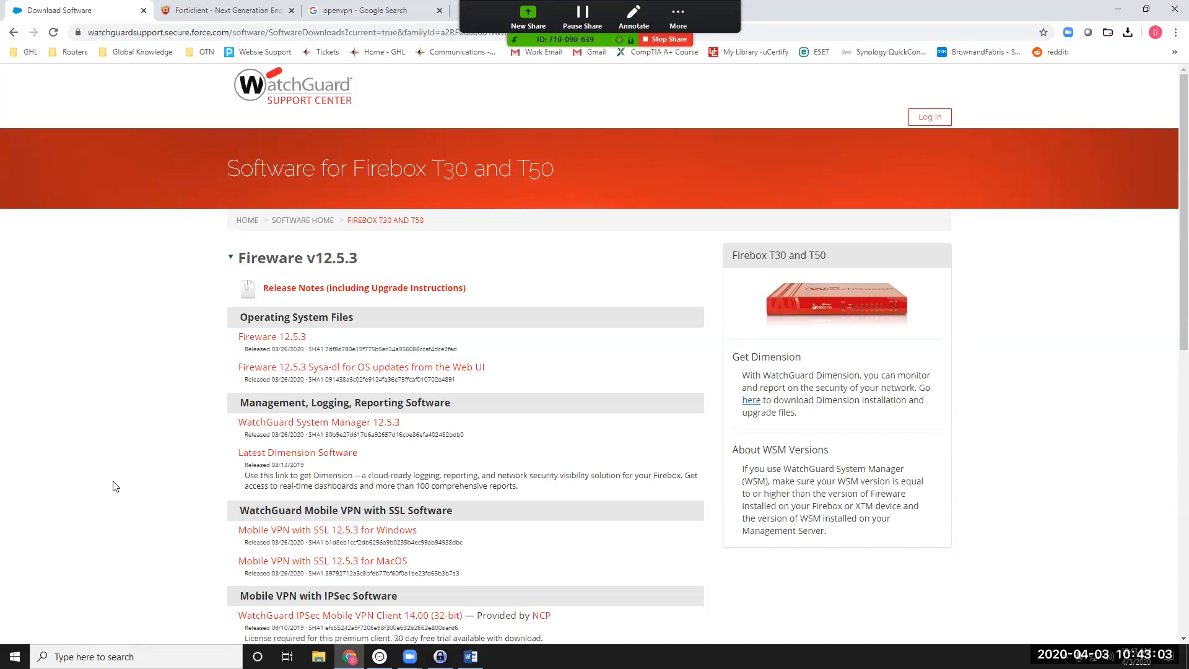
- Try to download the Mobile VPN with SSL 12.5.3 client for Windows
scroll(109, 478, "down", 3)
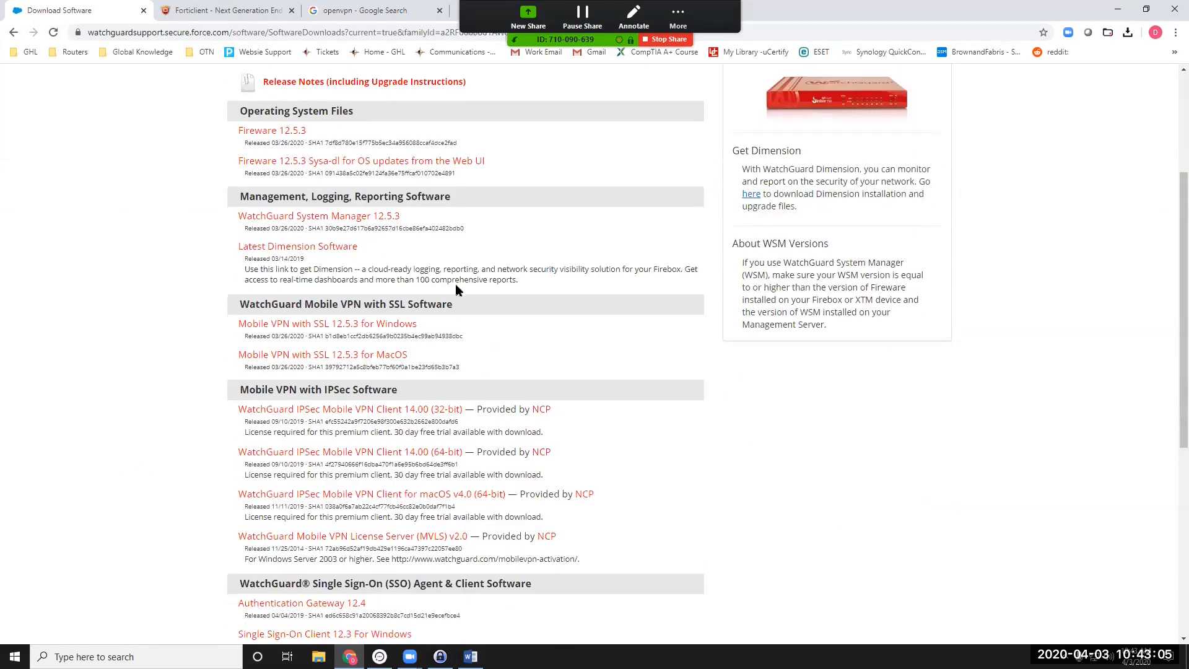
left_click_drag(197, 307, 493, 363)
left_click(575, 361)
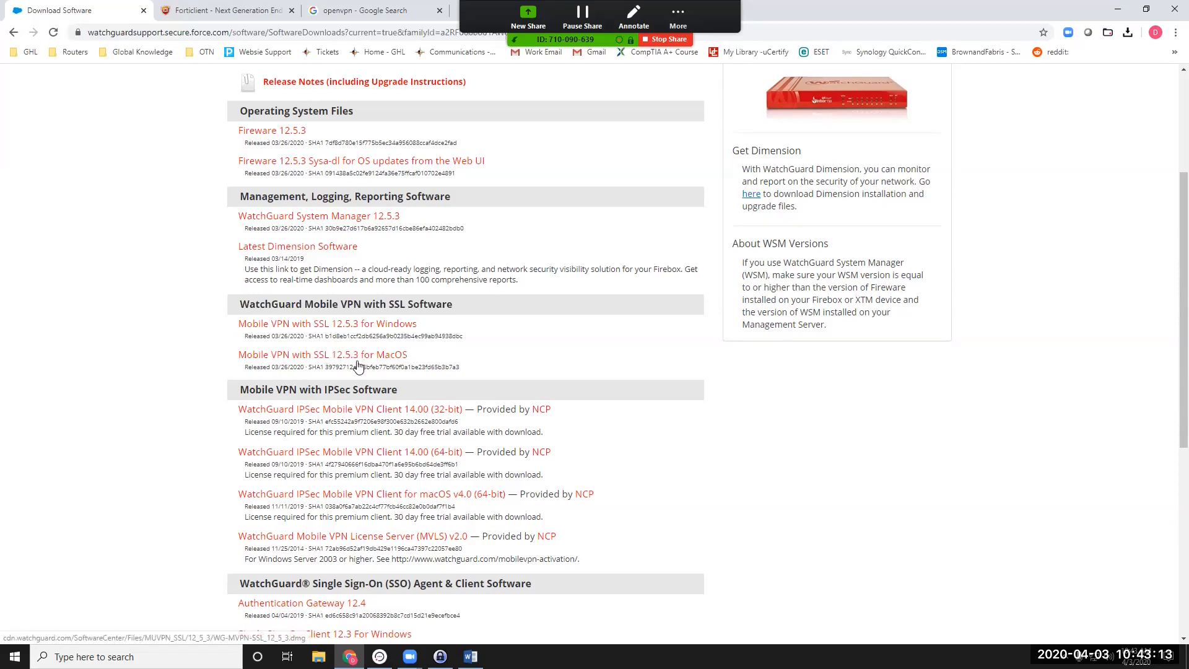
left_click(333, 329)
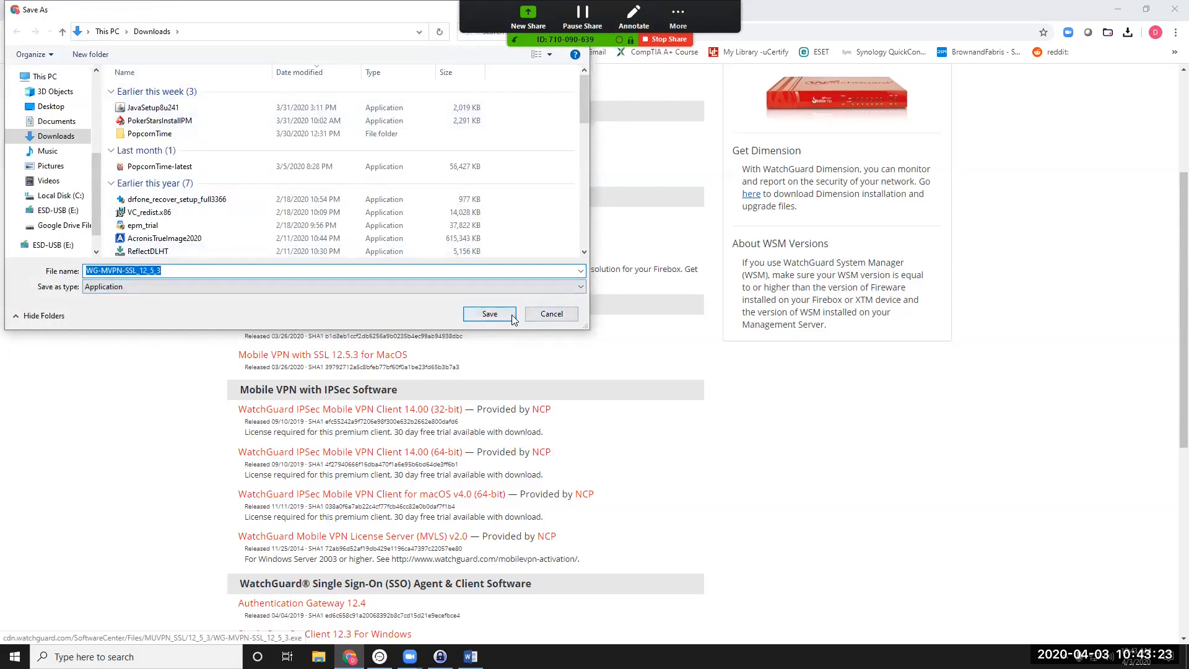
left_click(549, 315)
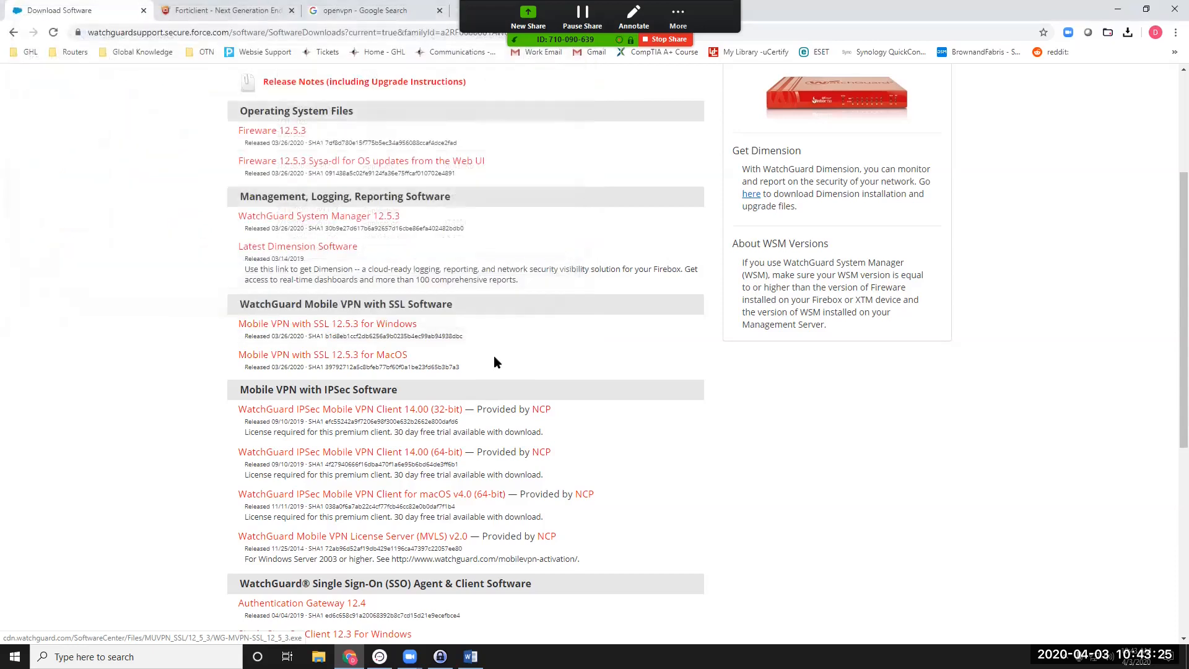
- Minimize the browser window and launch the Mobile VPN with SSL client from the desktop
double_click(961, 4)
left_click(20, 134)
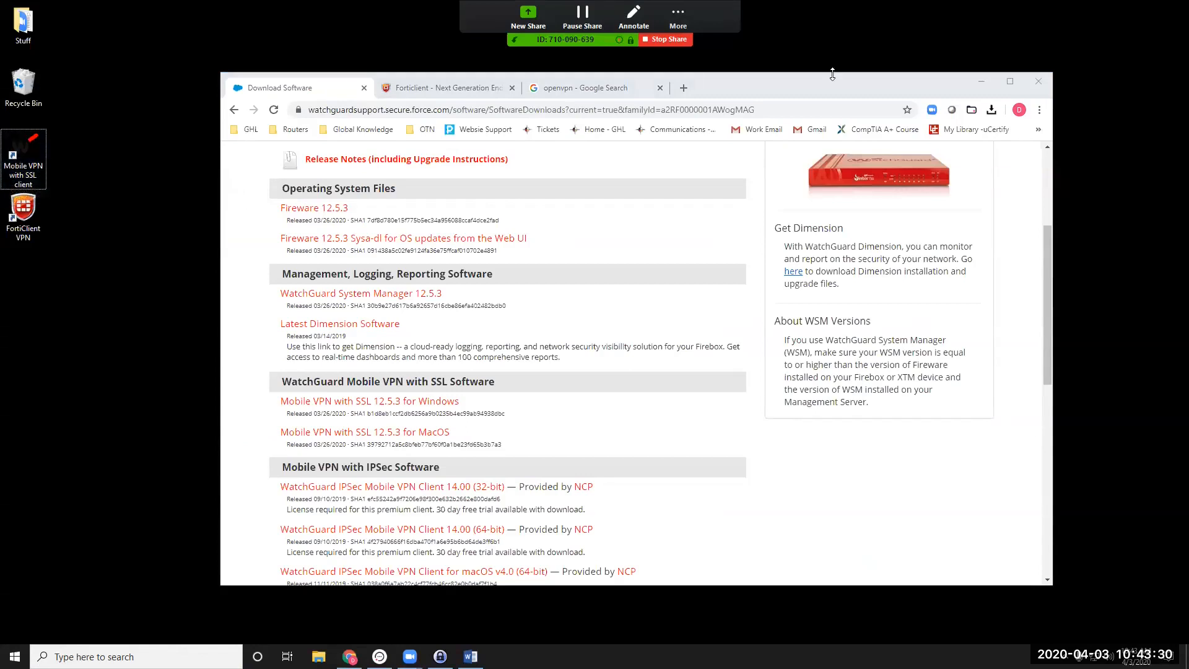
left_click(980, 82)
double_click(18, 168)
double_click(17, 156)
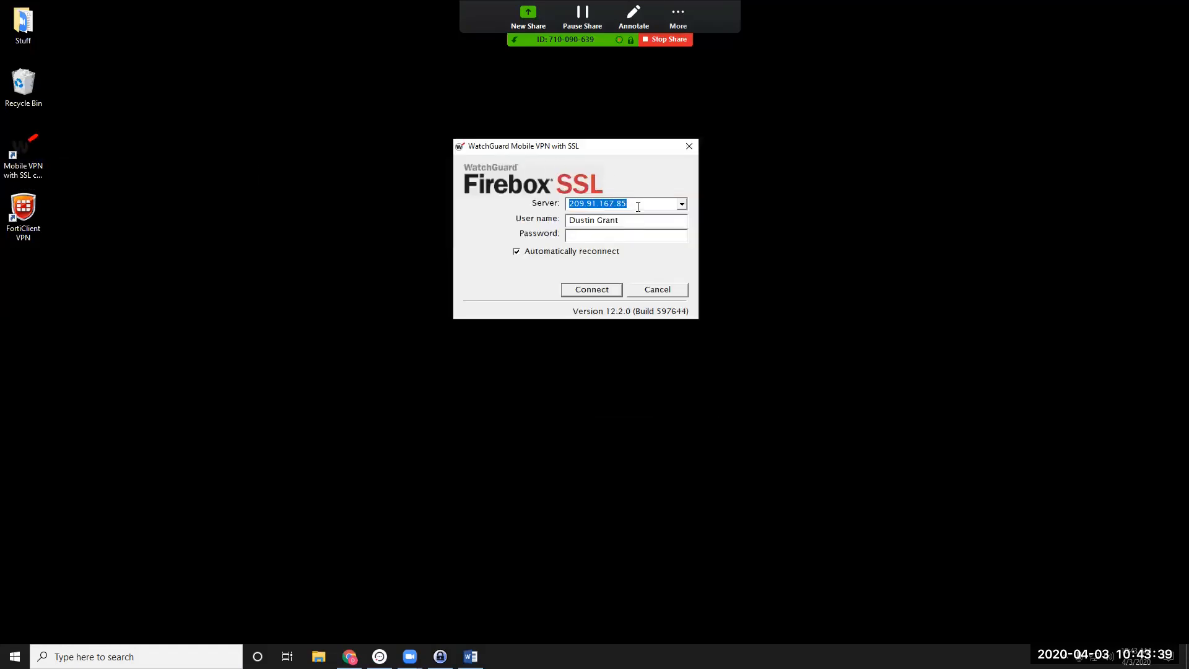
- Enter the account password for the Firebox SSL login and connect to the VPN server
left_click(648, 203)
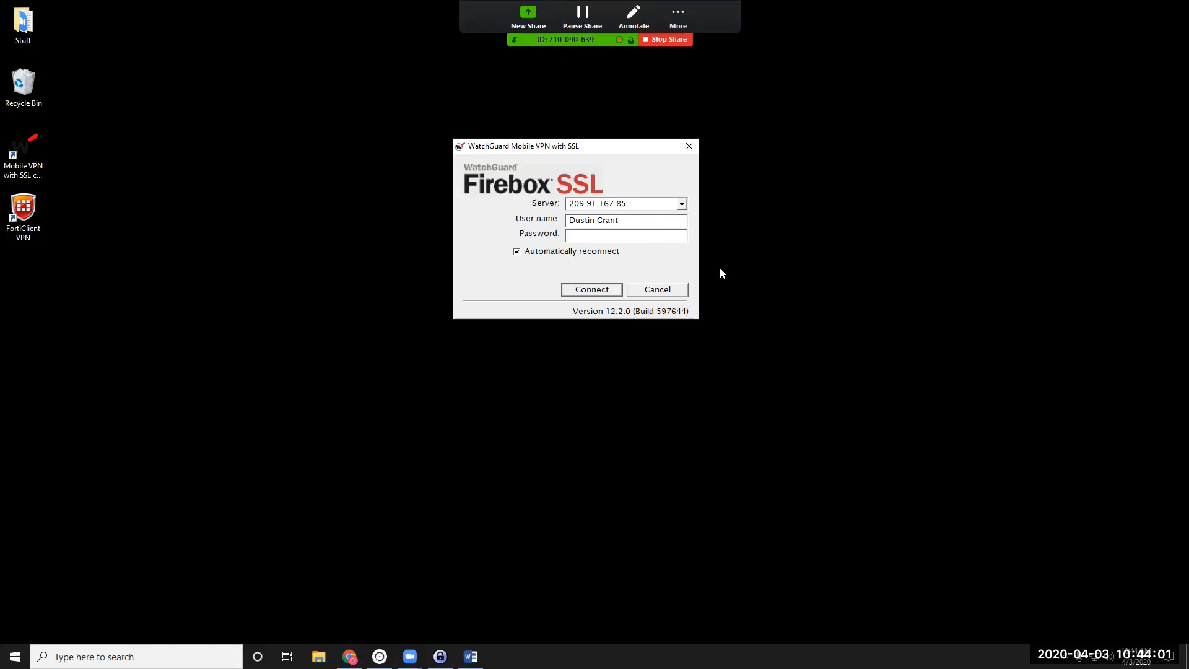
type("***********")
key("Return")
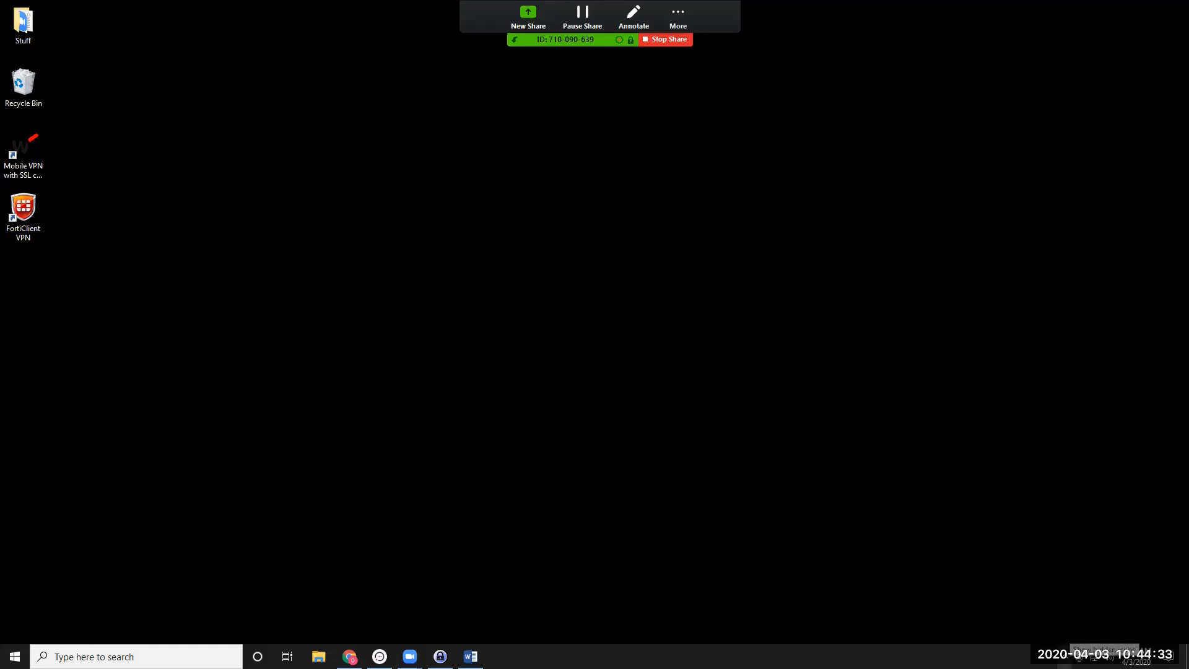
- Examine the connection status details of the running WatchGuard Mobile VPN client and close the status window
left_click(1065, 656)
mouse_move(1060, 611)
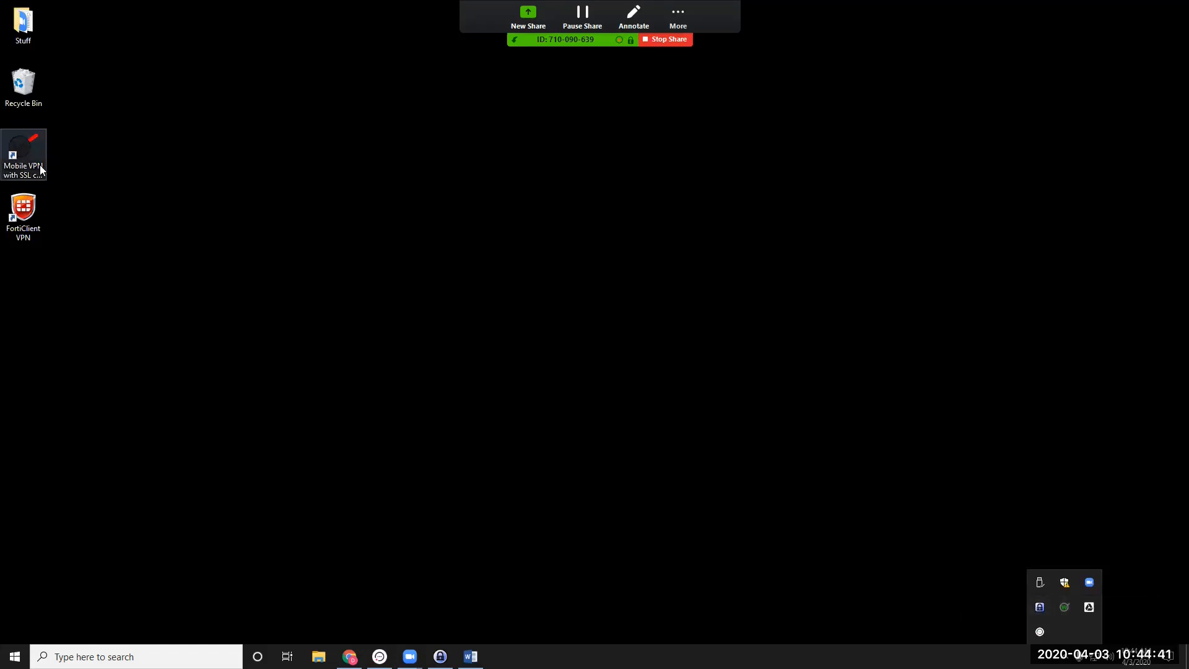
right_click(1064, 608)
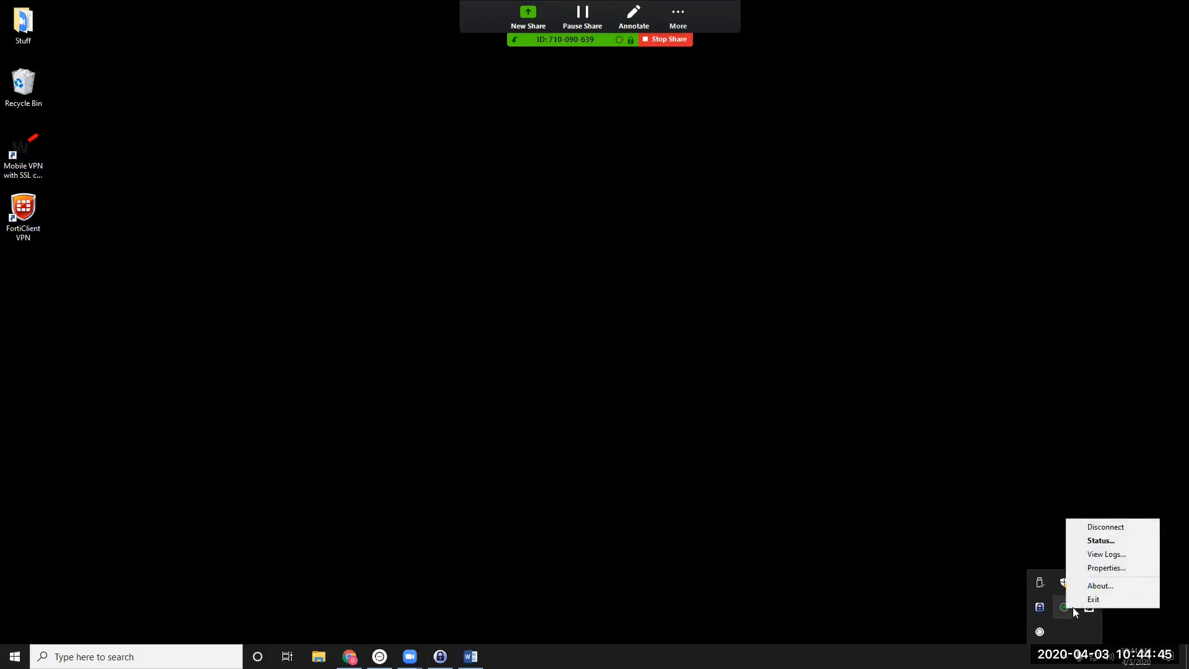
left_click(1118, 538)
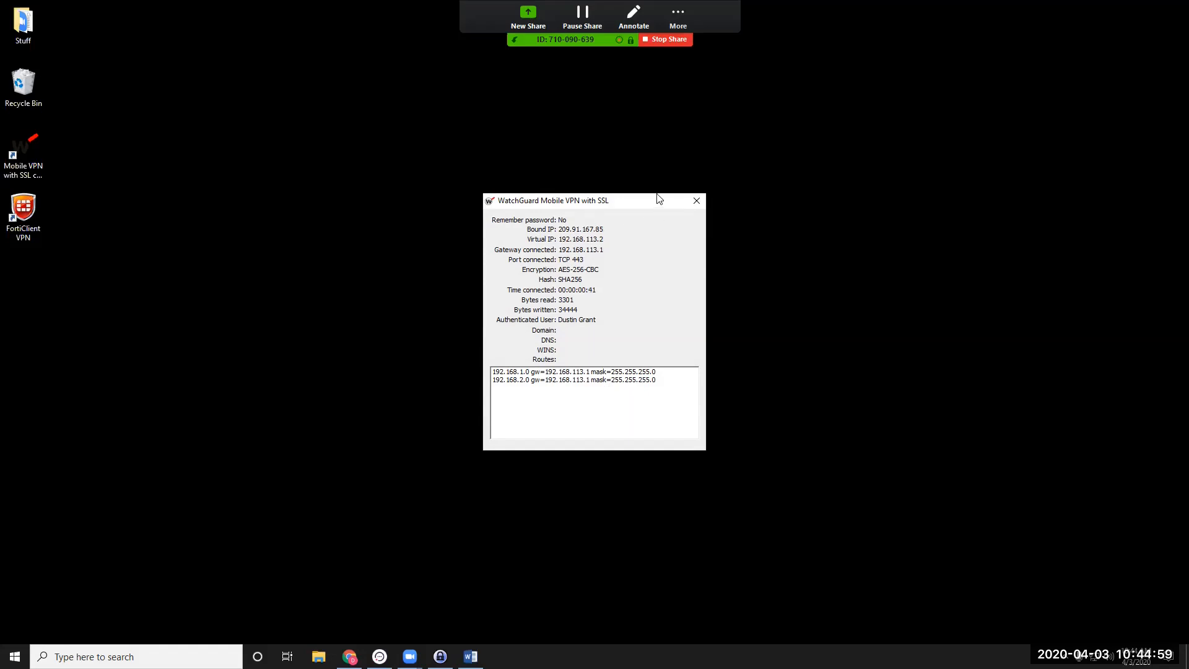
left_click(694, 202)
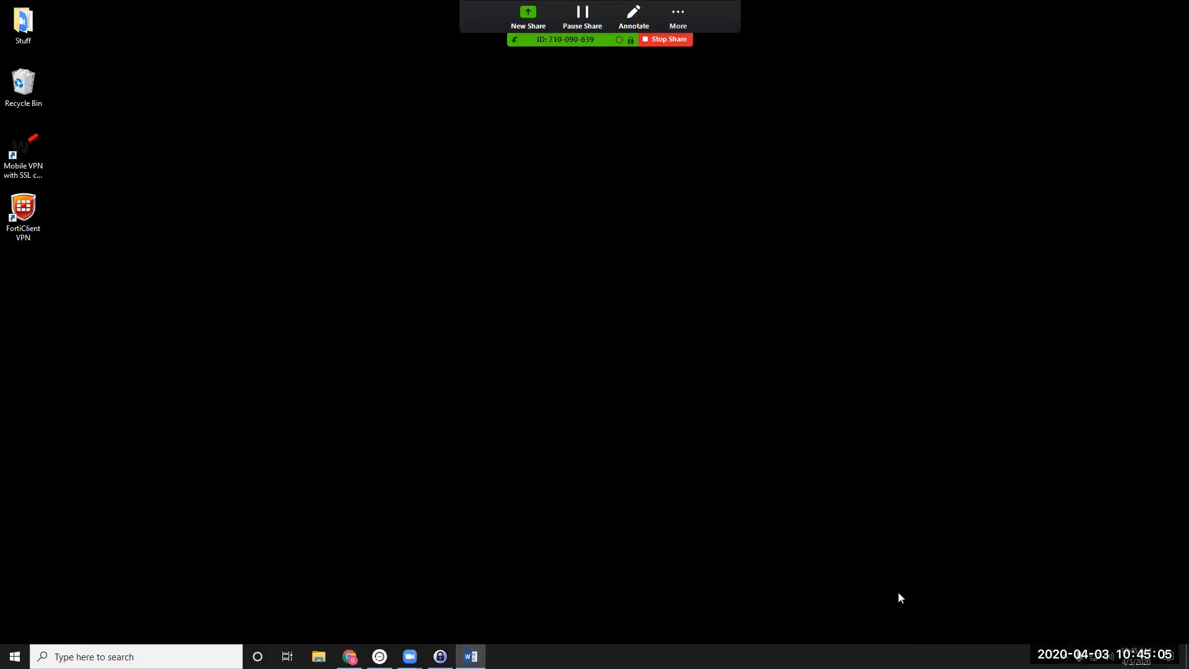
- Disconnect the WatchGuard Mobile VPN with SSL connection
left_click(1065, 656)
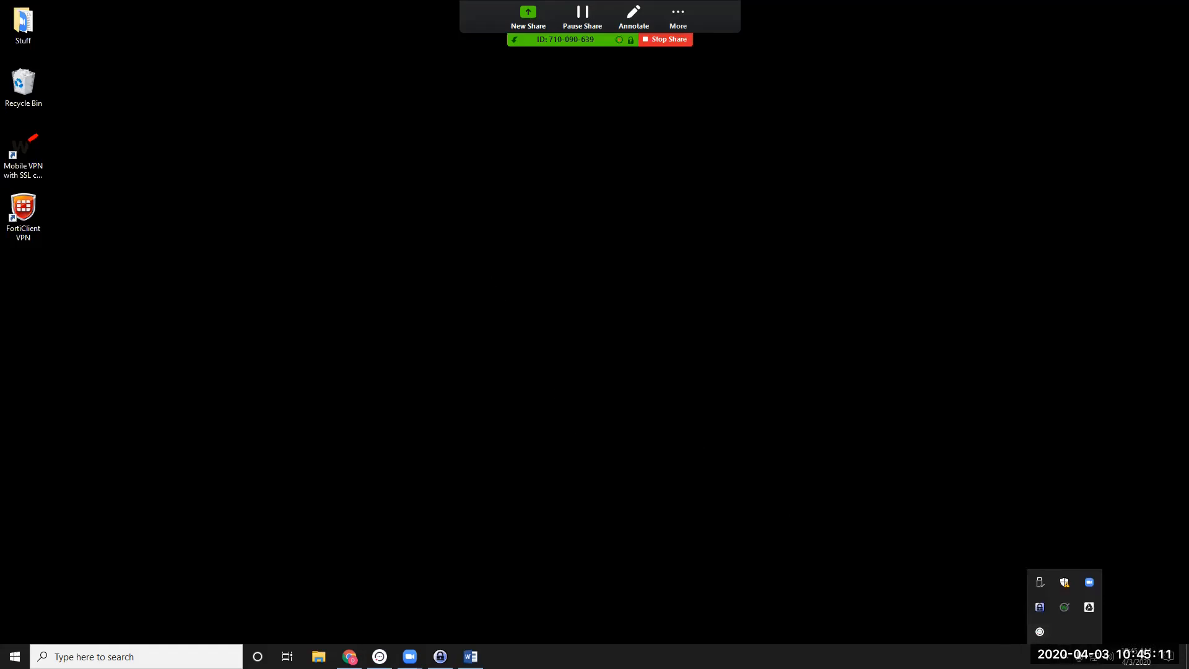
right_click(1061, 608)
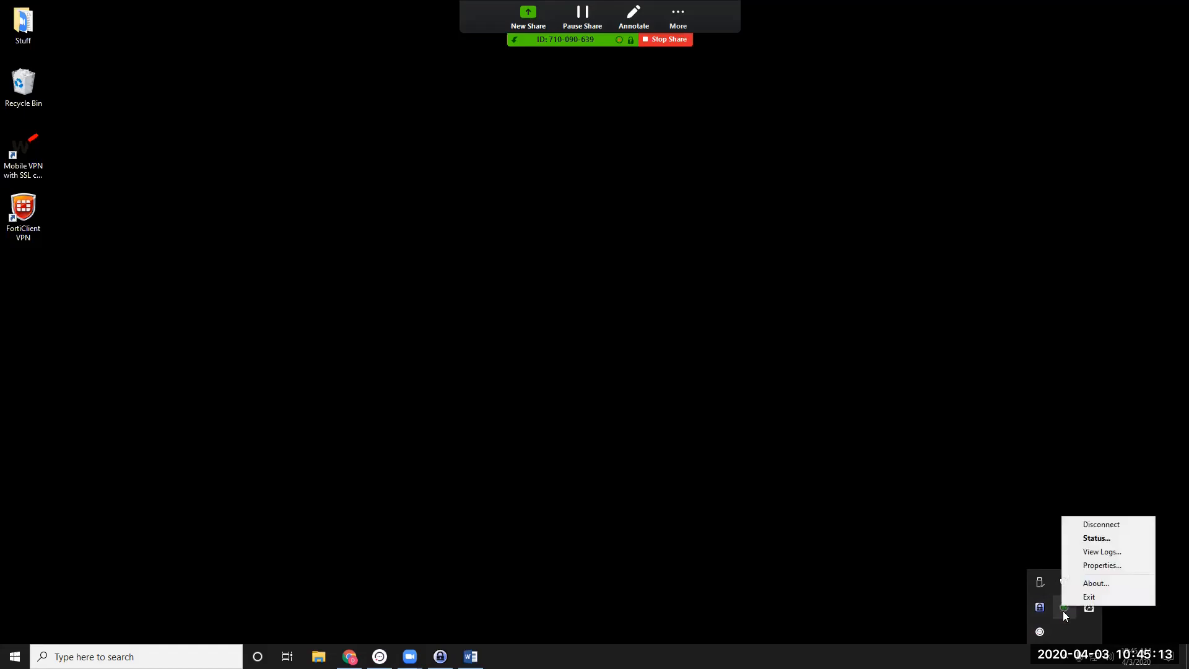
left_click(1112, 525)
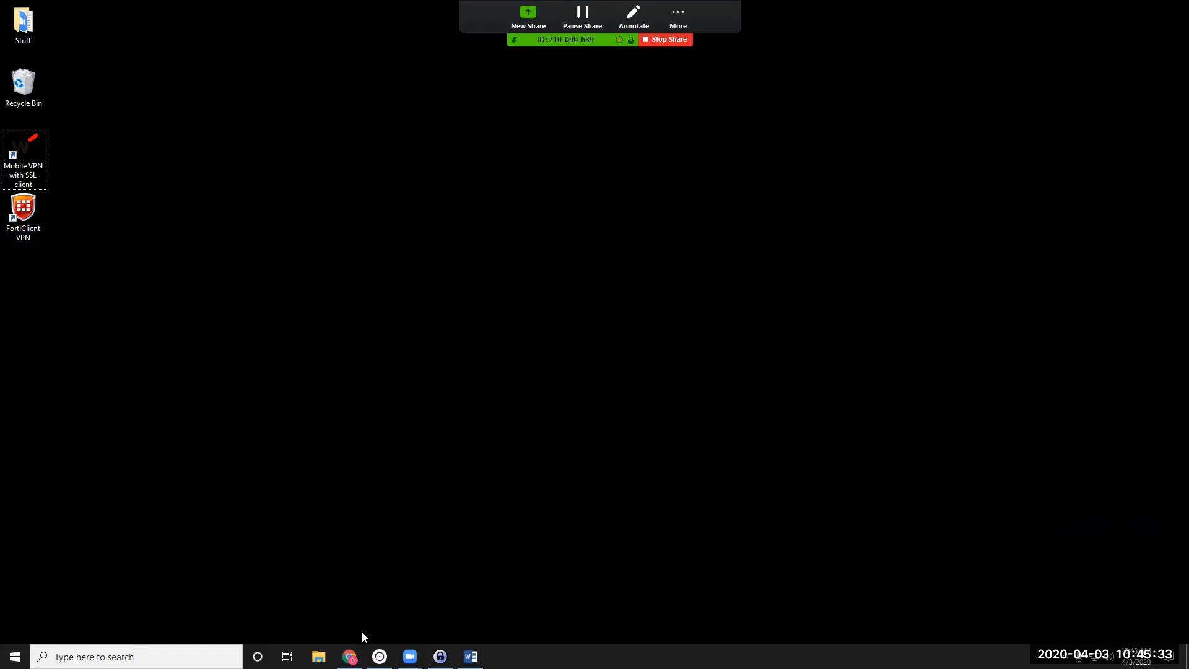
left_click_drag(245, 196, 707, 379)
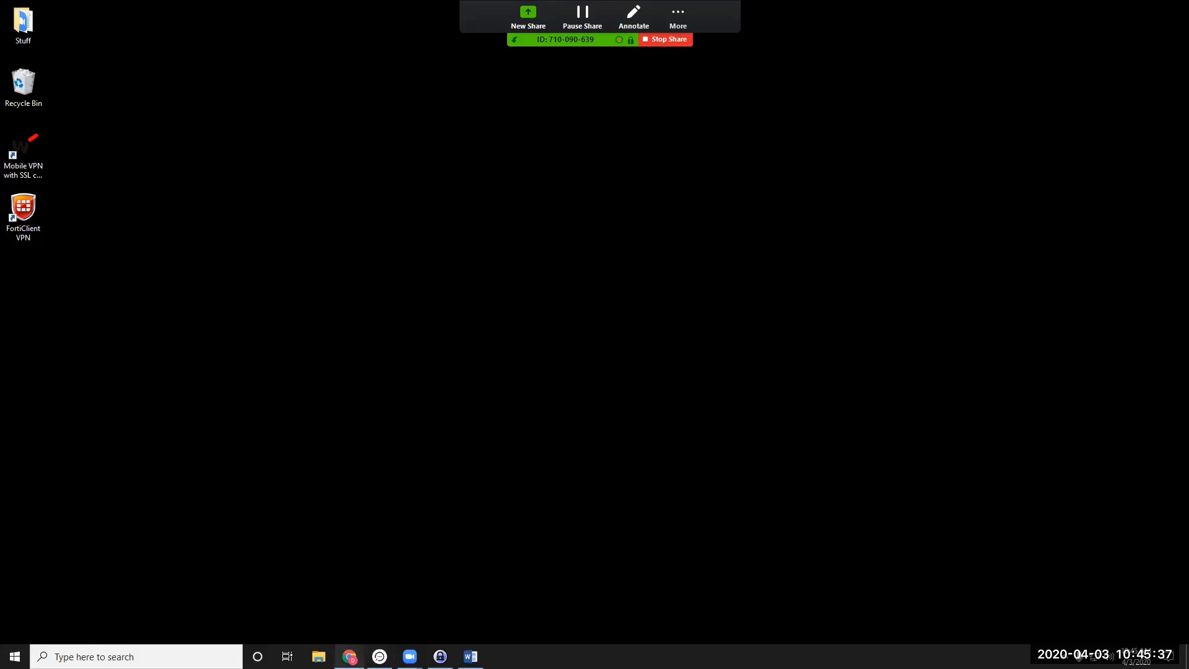
- Switch to Chrome, examine the OpenVPN logo from the openvpn search results in Google Images, and close that search tab
left_click(349, 655)
left_click(567, 91)
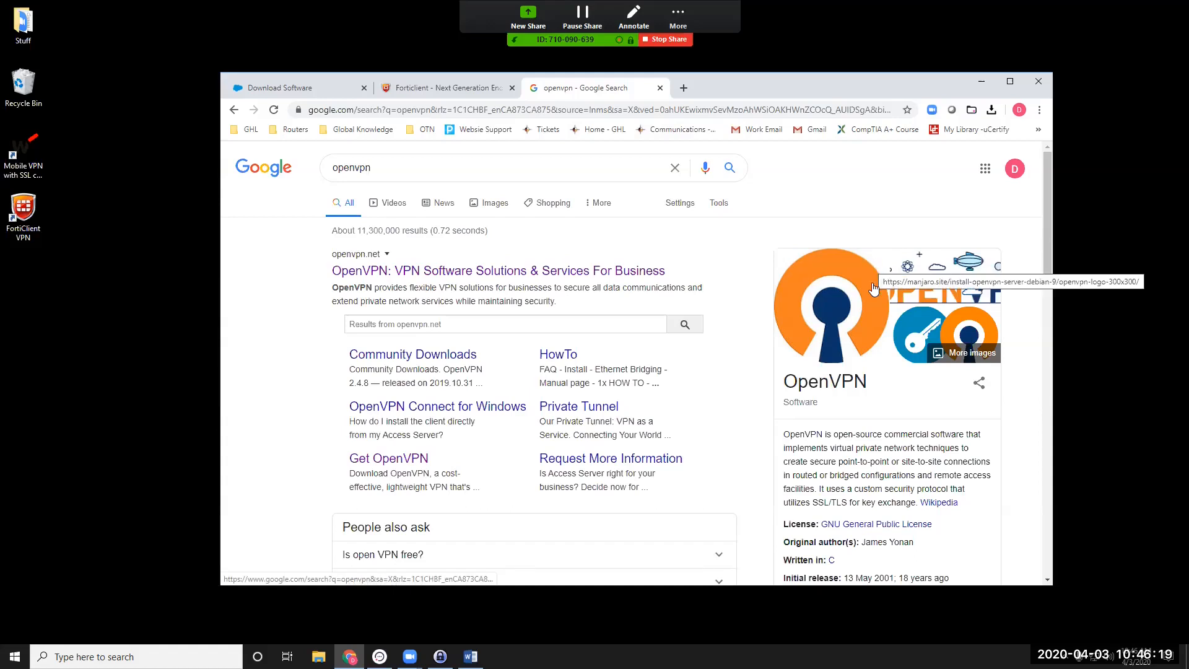
left_click(870, 311)
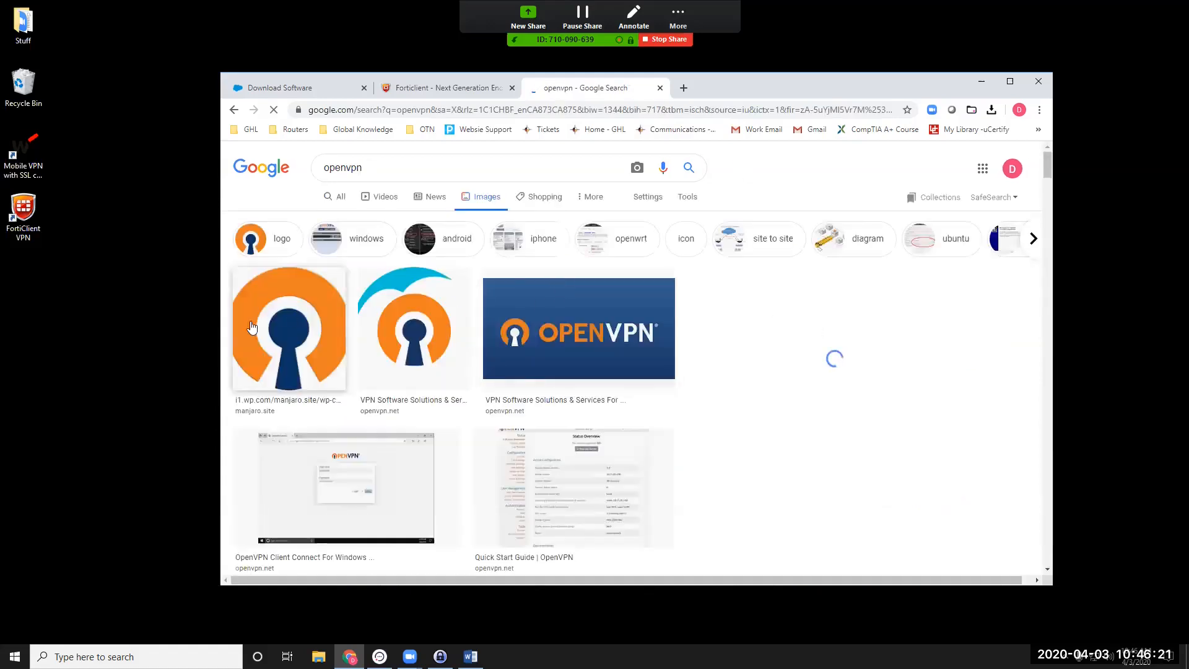
left_click(322, 335)
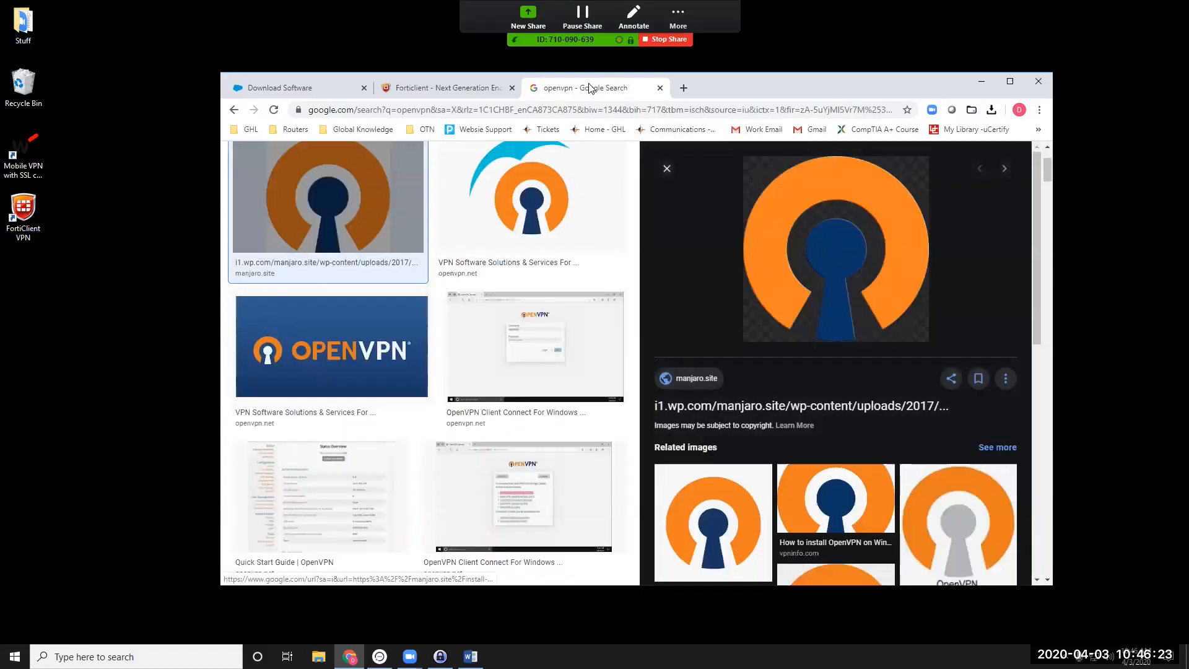
left_click(660, 88)
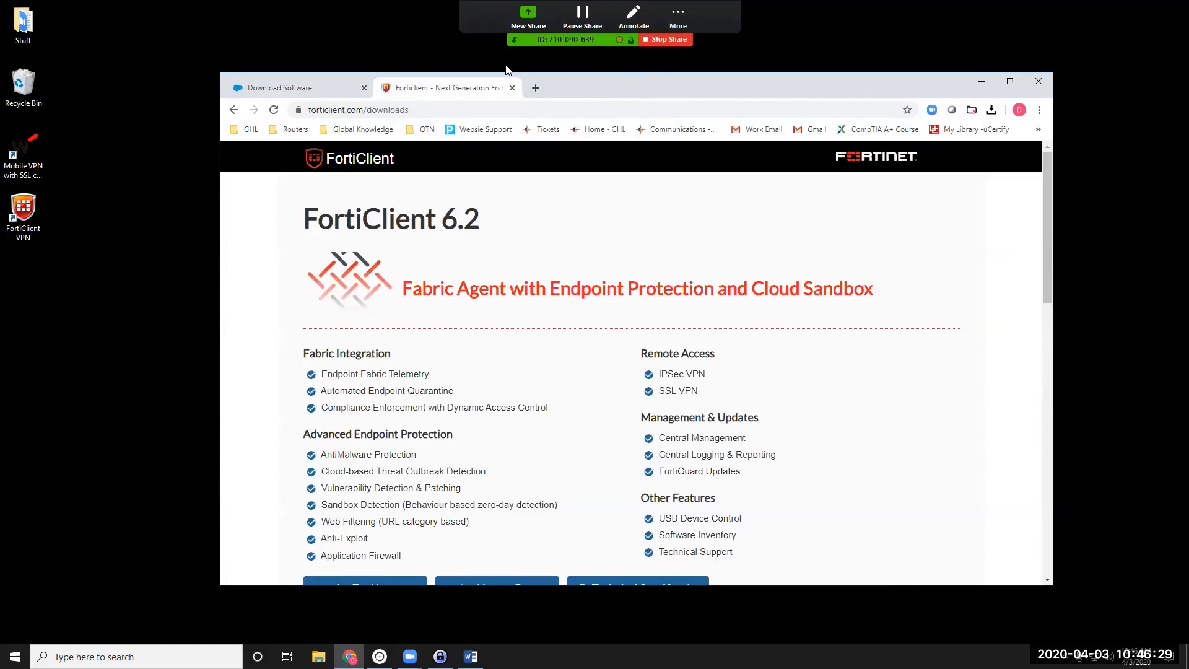
- Examine the address of the FortiClient downloads page and its FortiClient VPN download options for Windows and MacOS
left_click(15, 234)
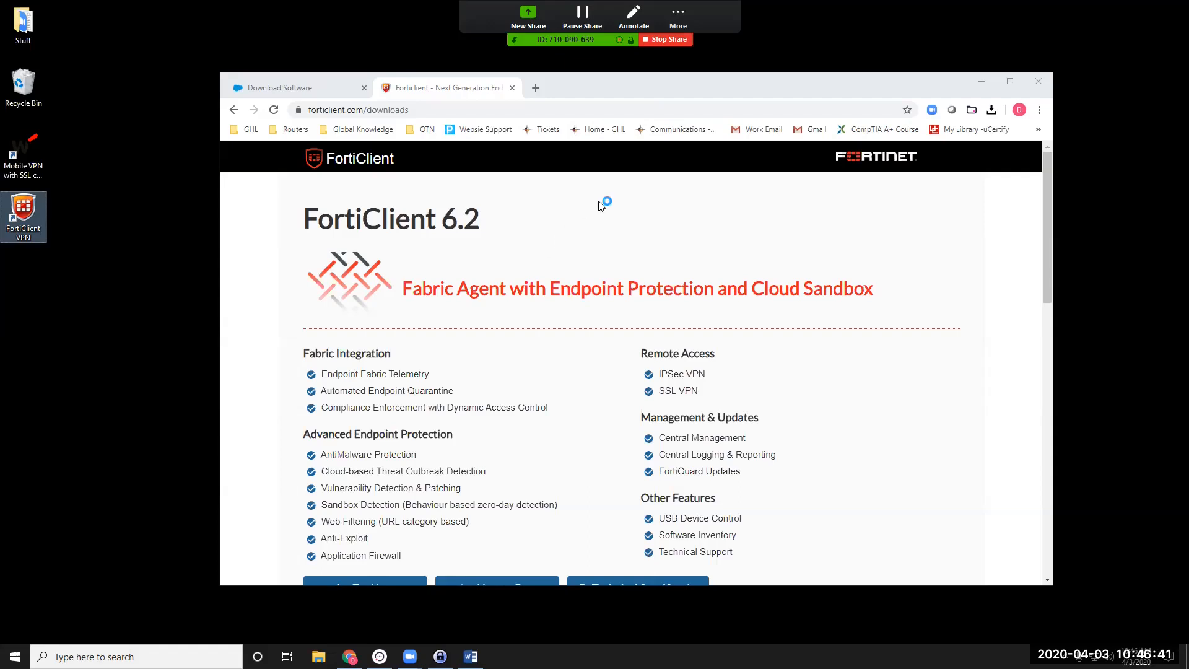
scroll(610, 223, "down", 3)
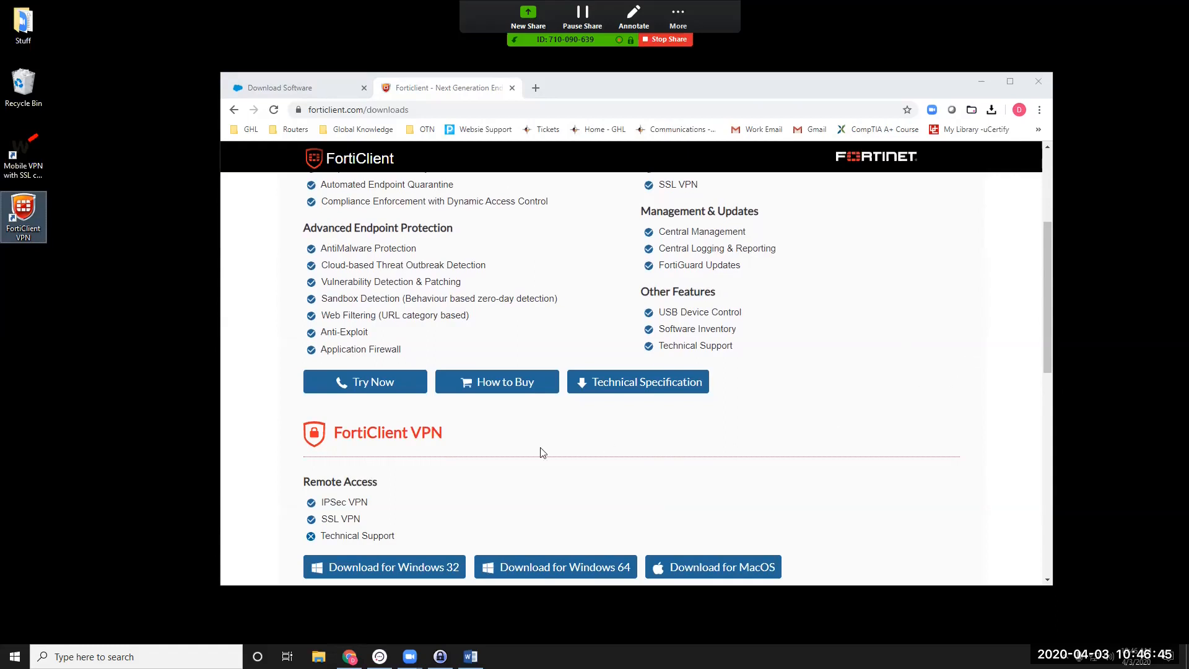
scroll(743, 437, "down", 3)
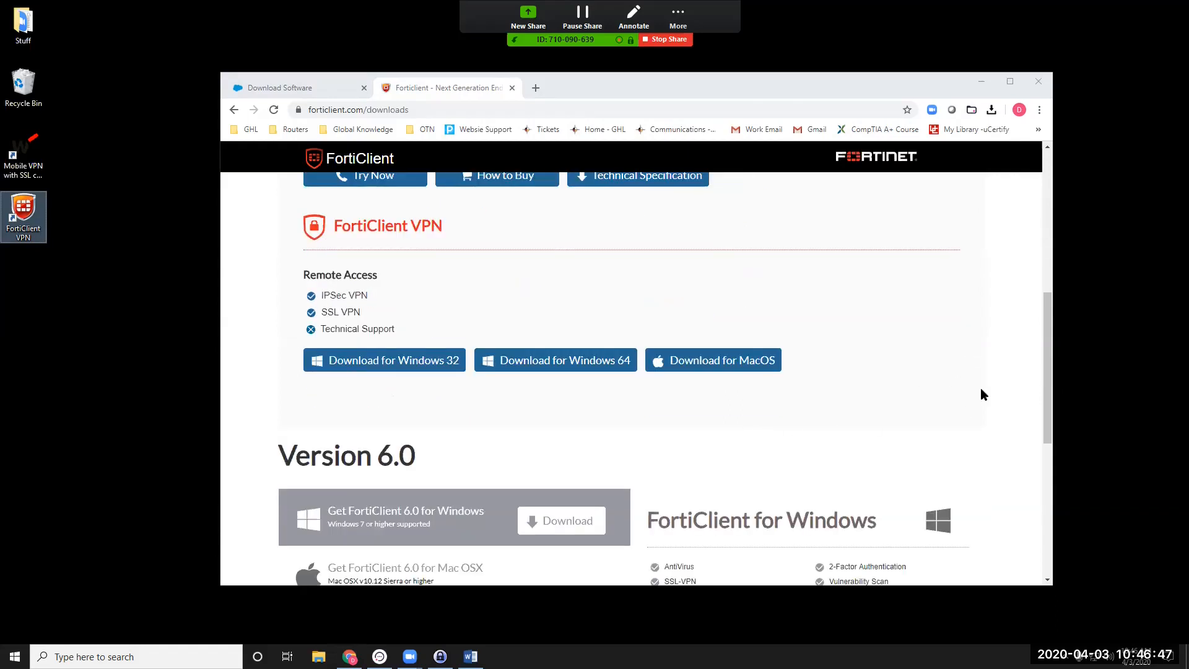
scroll(939, 390, "up", 5)
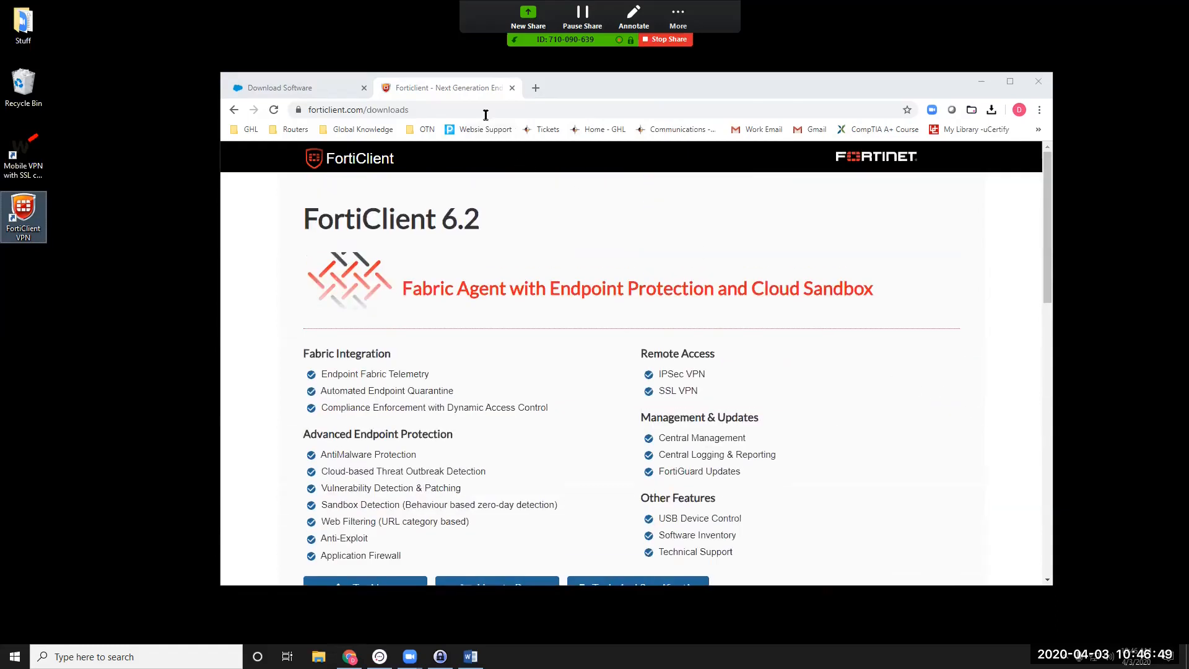
left_click(473, 114)
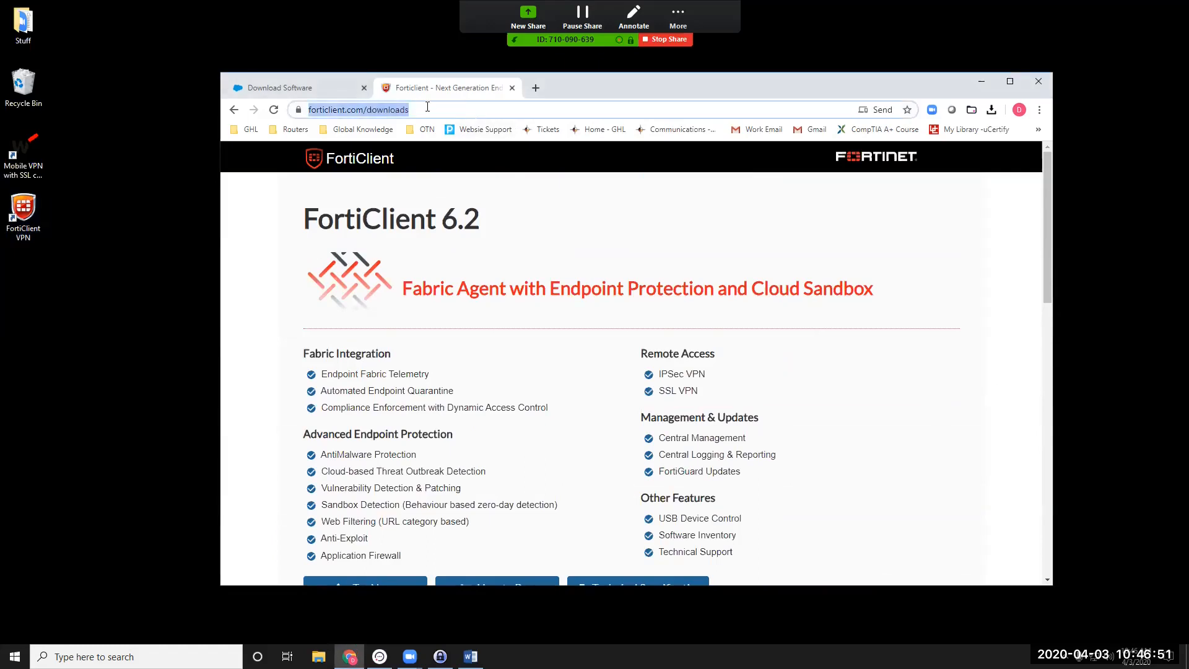
left_click(540, 109)
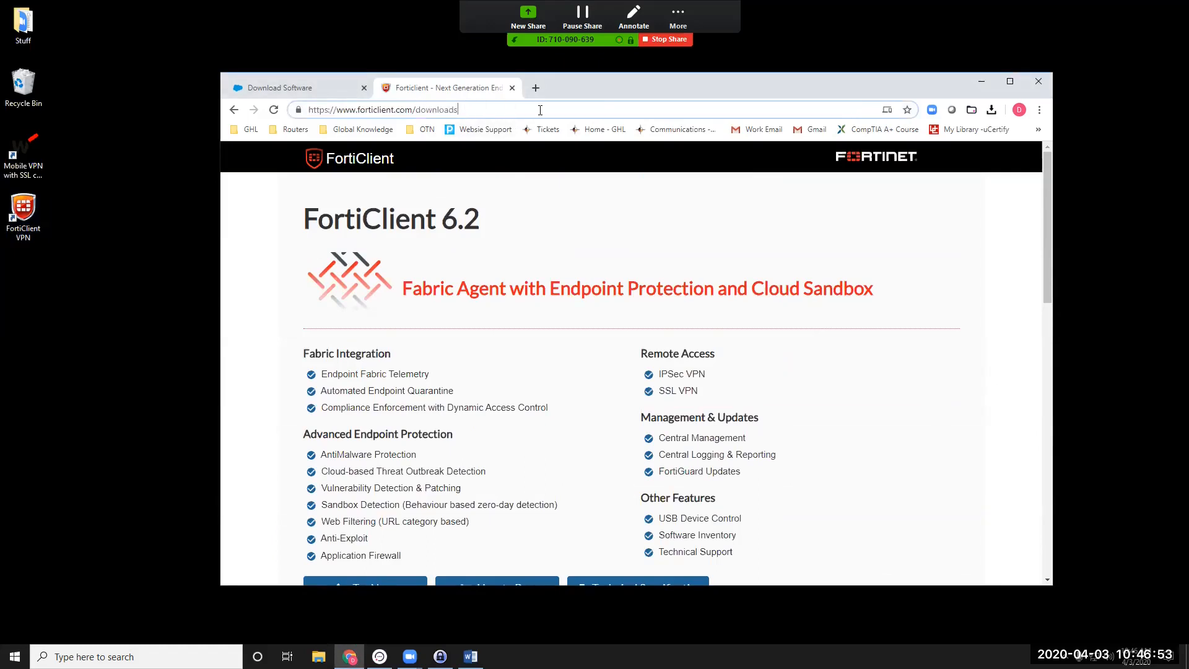
scroll(611, 189, "down", 6)
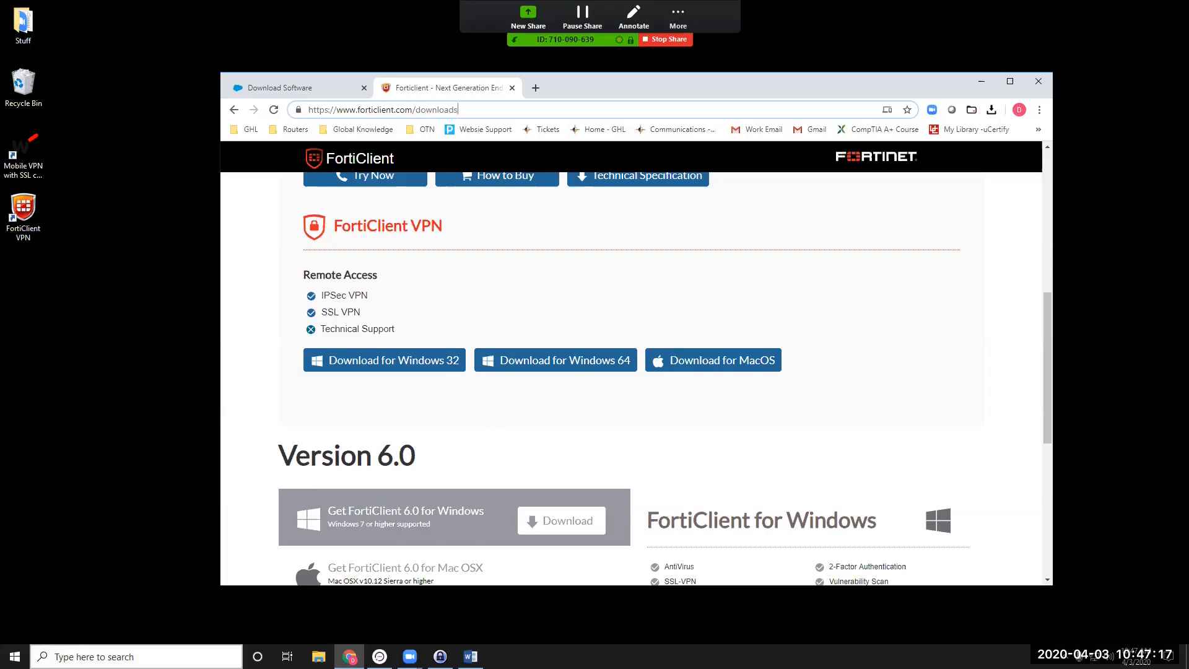
- Open the system properties of This PC to check whether the computer runs a 32-bit or 64-bit Windows
left_click(124, 656)
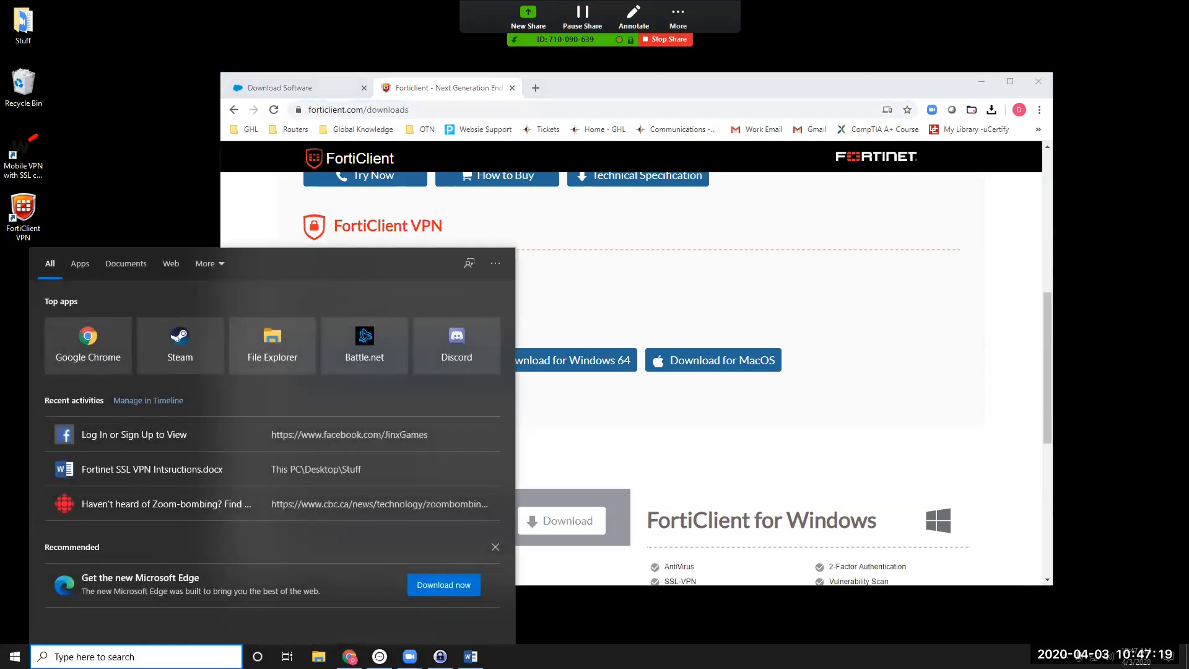
type("this")
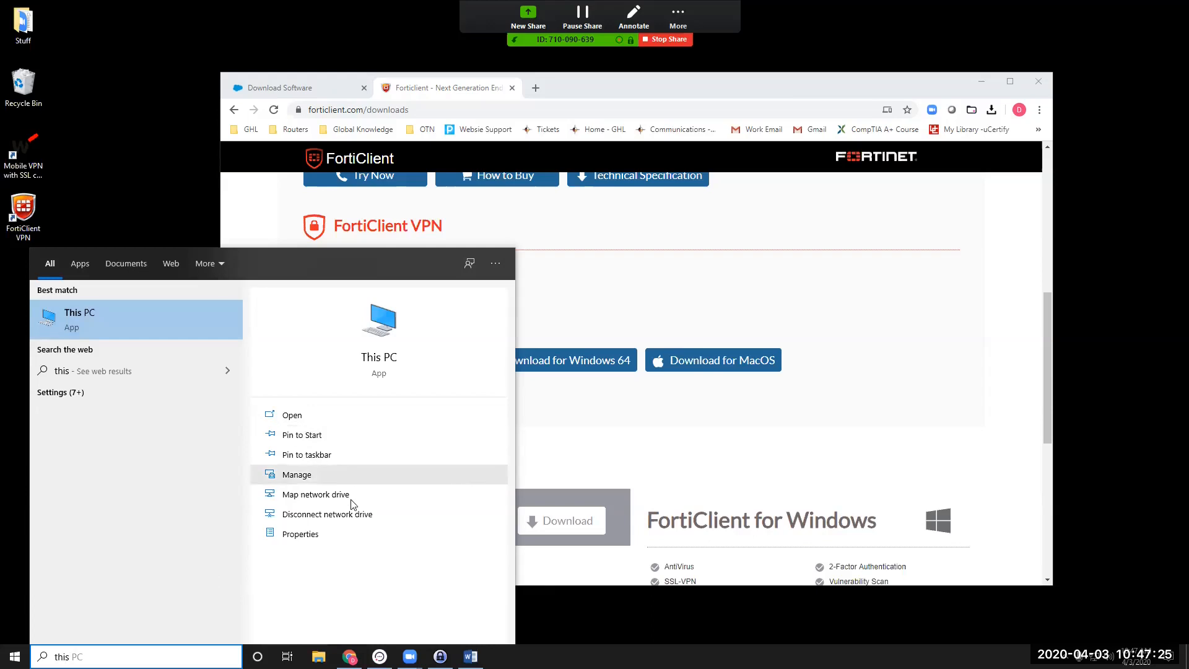
left_click(351, 536)
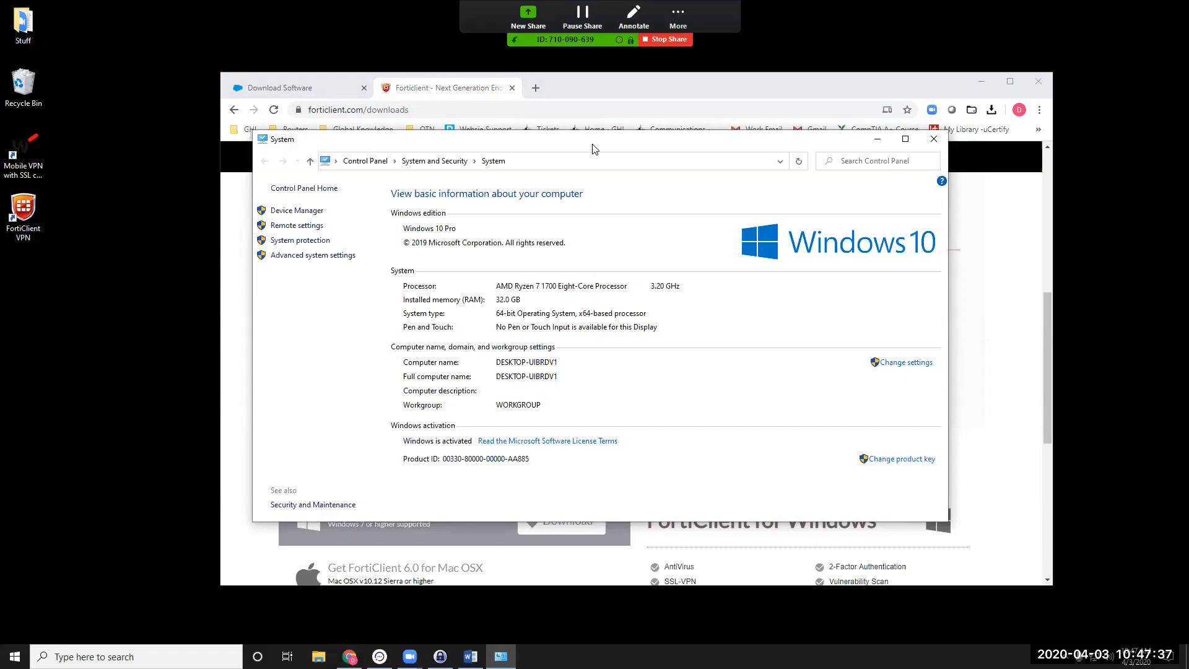
left_click_drag(600, 152, 445, 225)
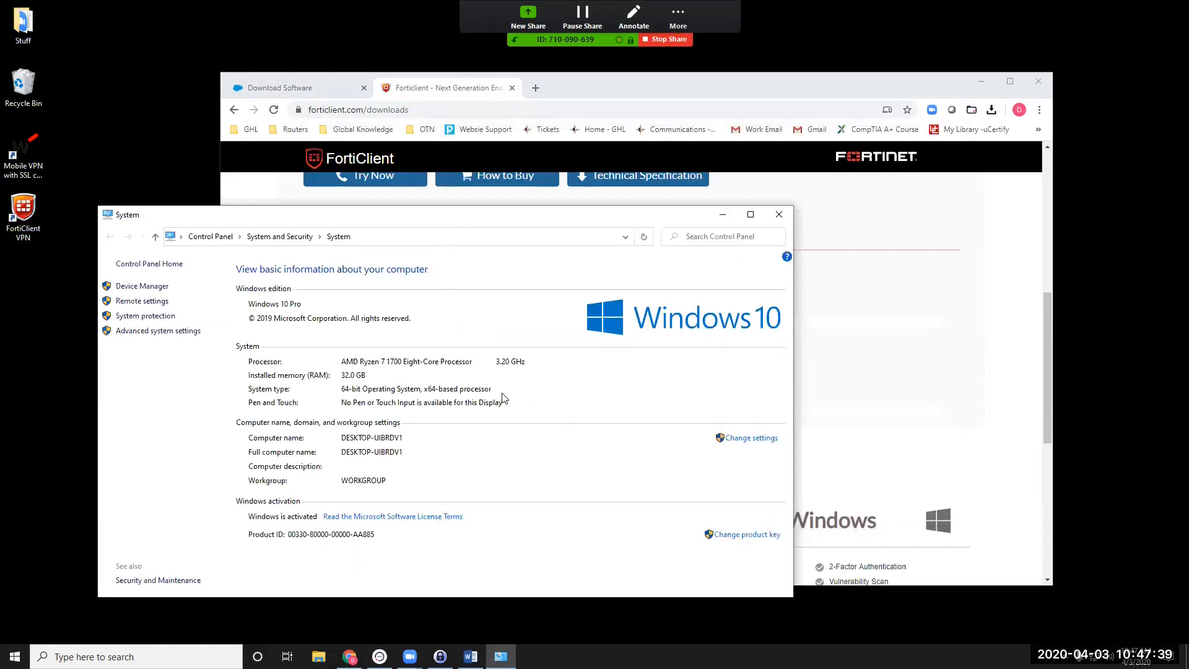
- Compare the computer's system type with the FortiClient VPN downloads and bring up the save dialog for the Windows 64 installer
left_click(990, 378)
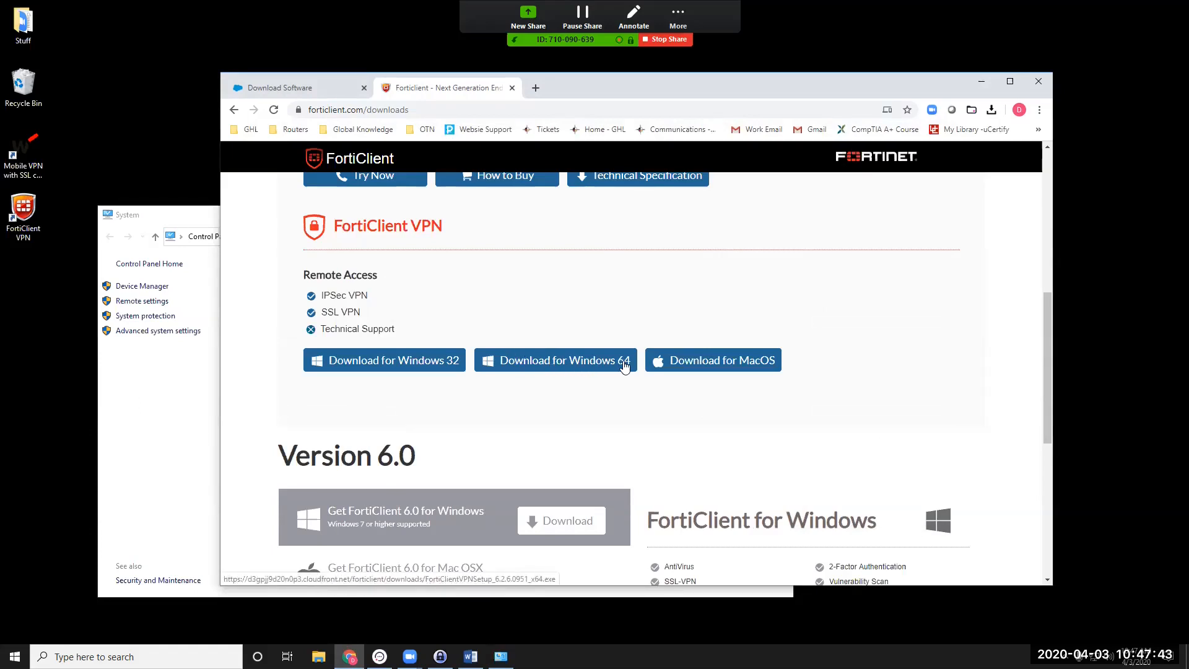
left_click_drag(577, 85, 796, 94)
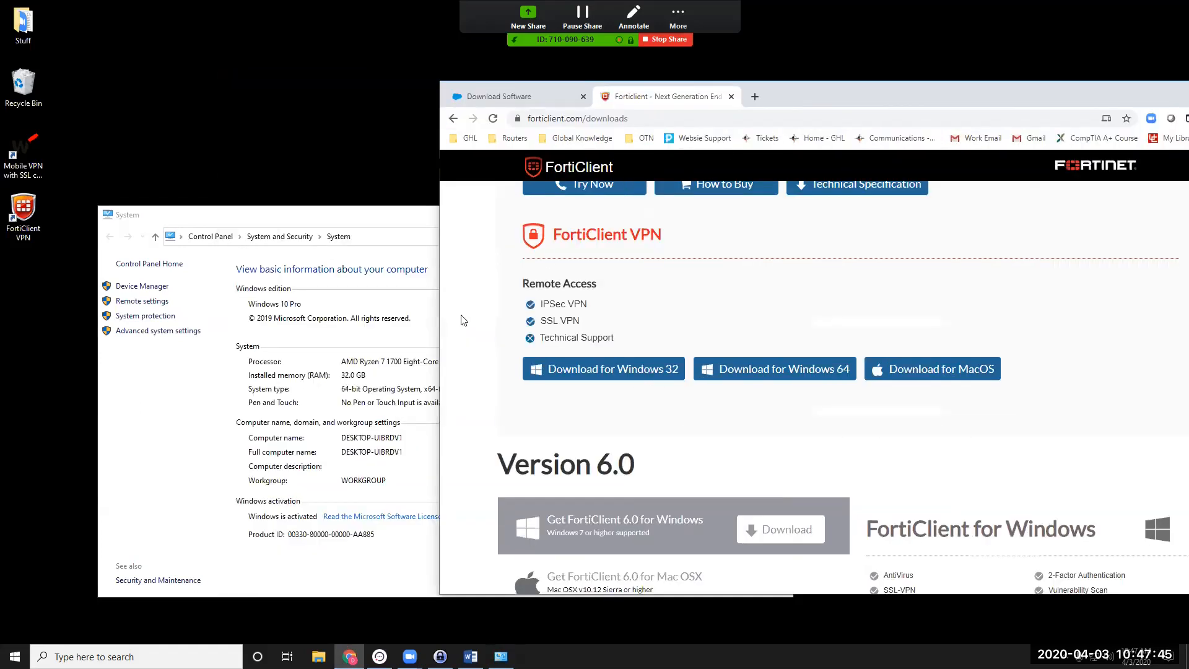
left_click(345, 393)
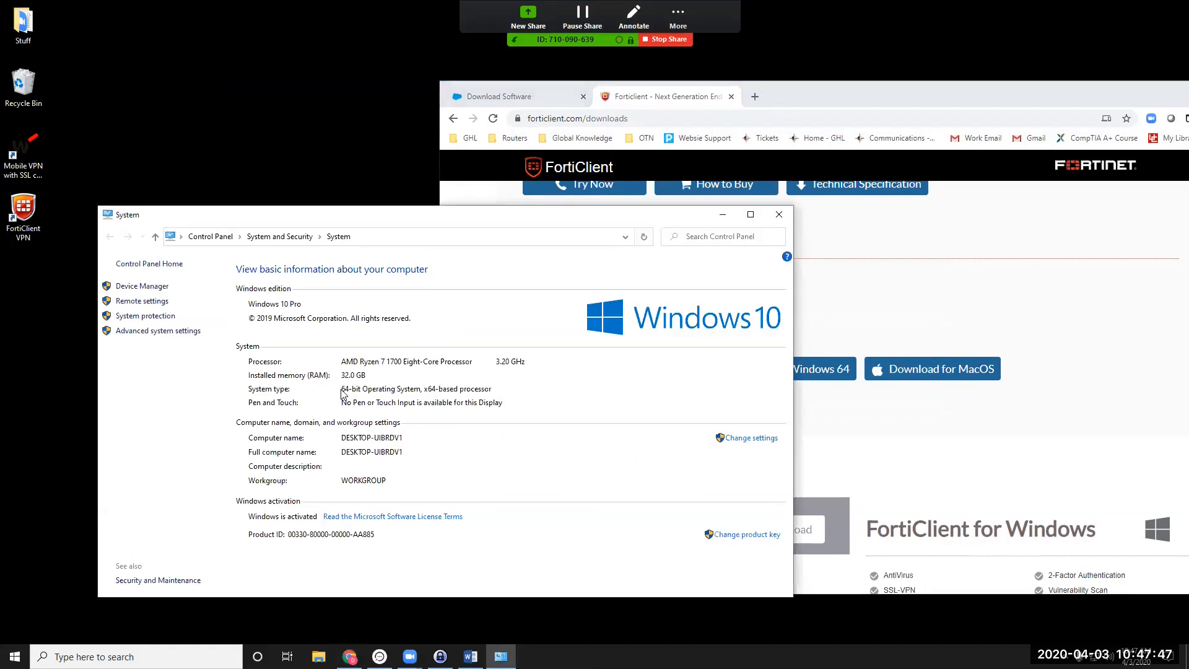
left_click(891, 445)
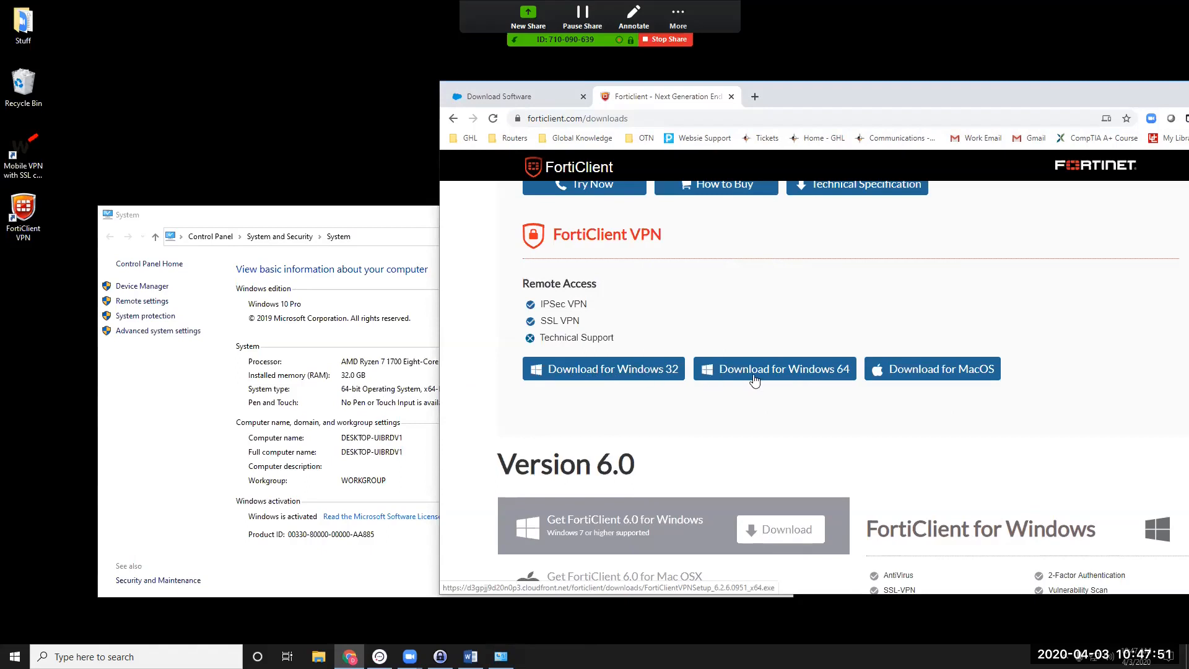
left_click(808, 381)
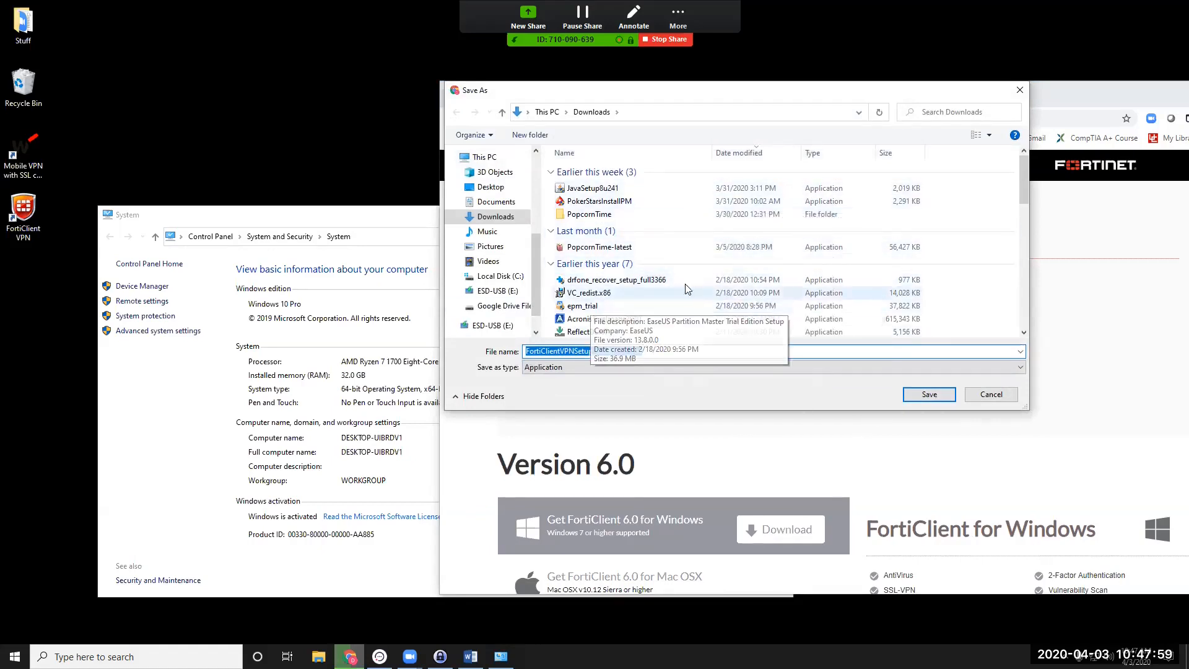
- Launch the installed FortiClient VPN and clear the desktop by cancelling the installer save dialog and minimising the browser and System windows
left_click(23, 213)
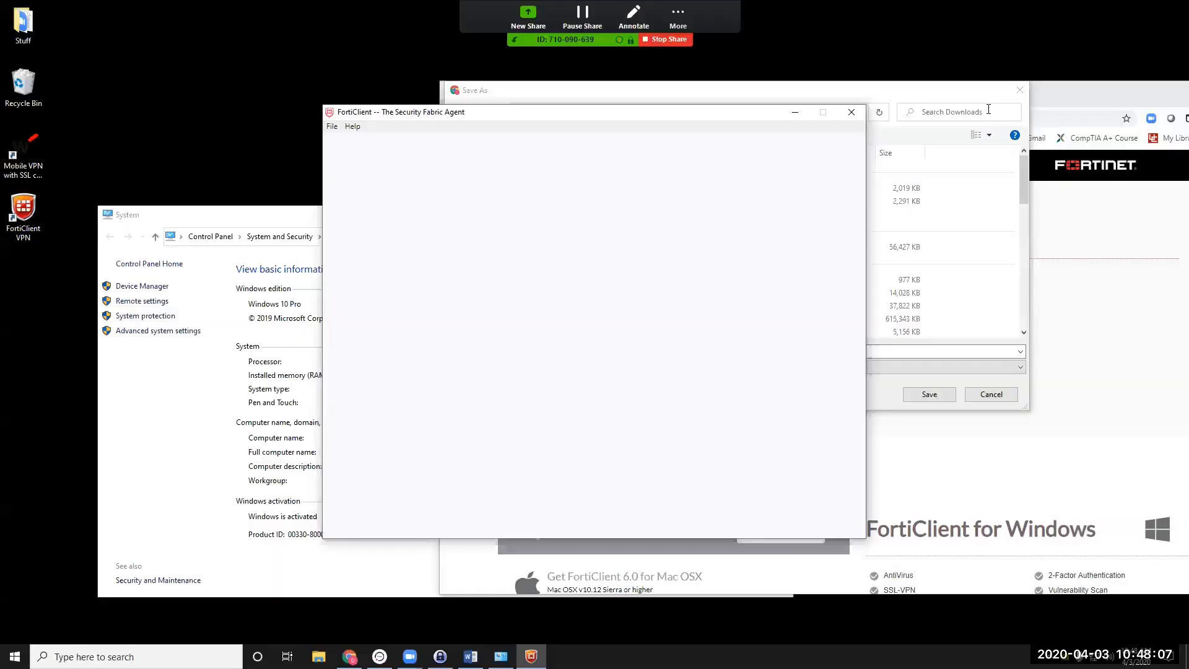
left_click(1018, 93)
left_click_drag(1097, 87, 848, 71)
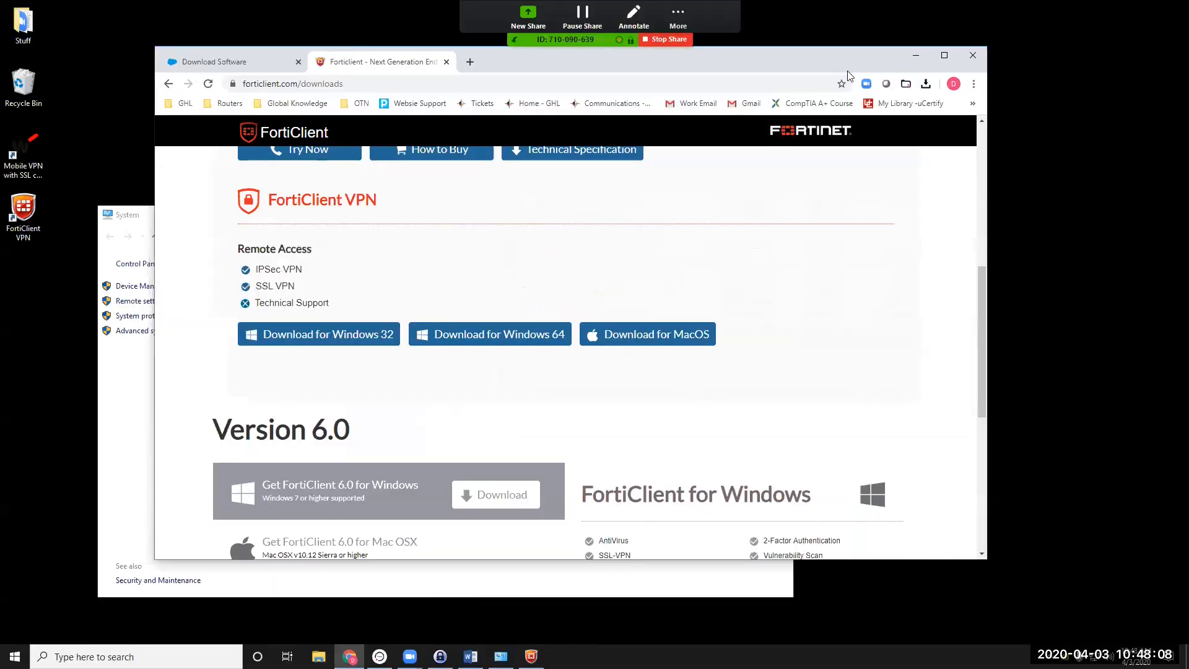
left_click(915, 56)
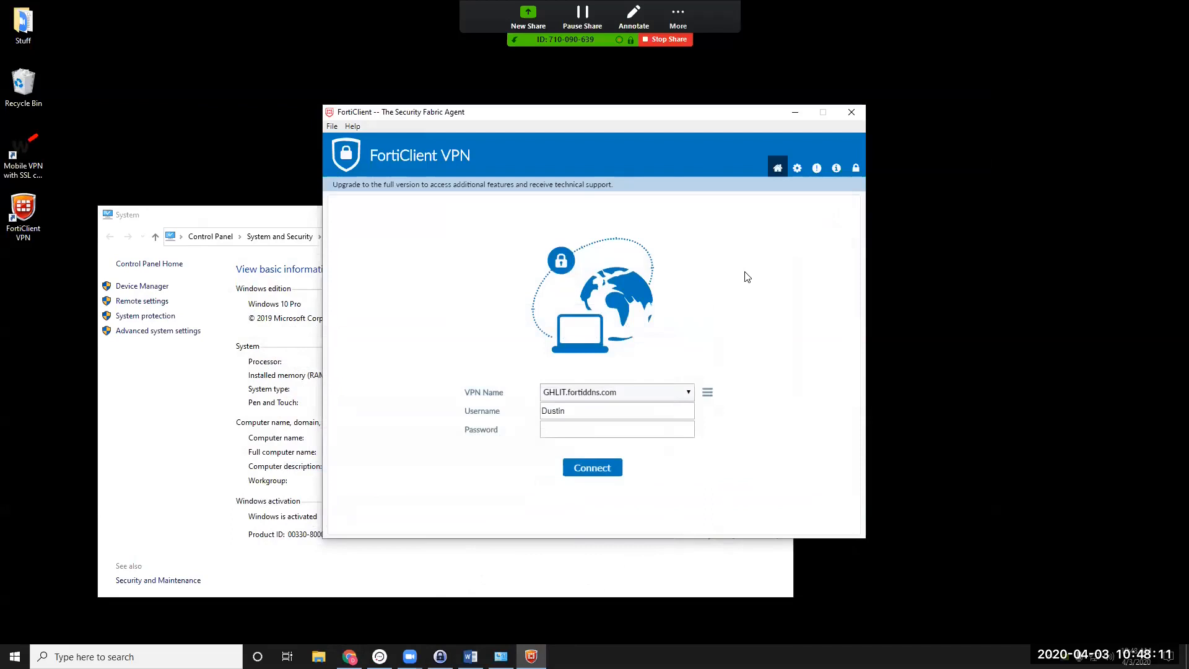
left_click(260, 213)
left_click(723, 218)
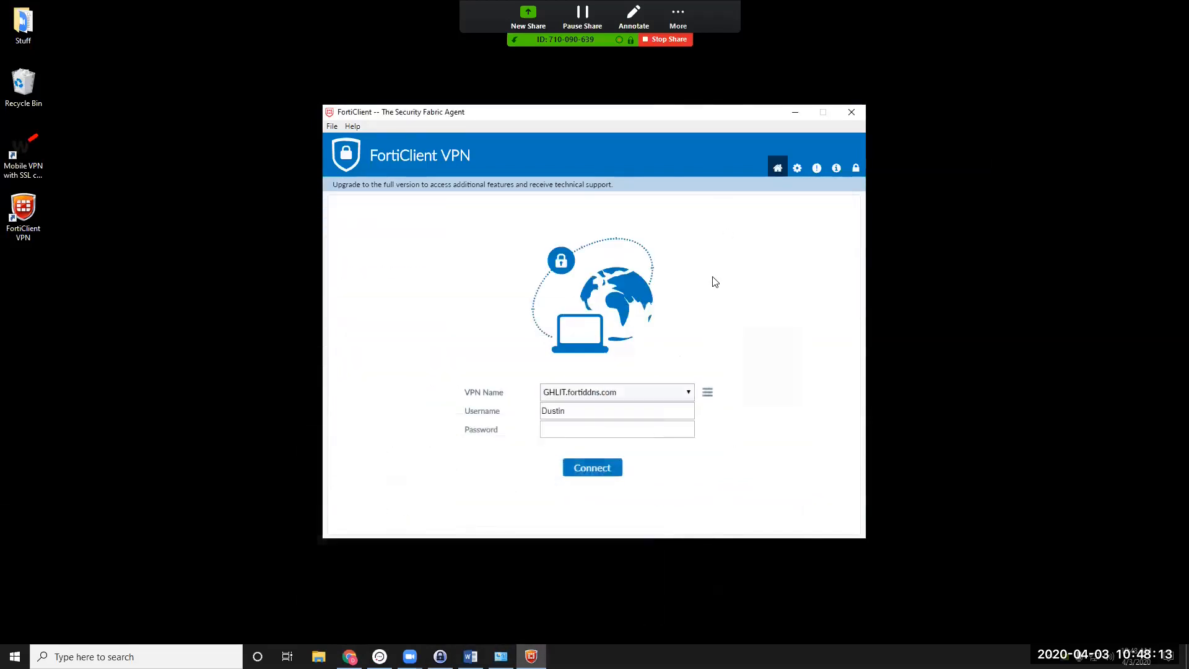
- Examine the blank new connection form in FortiClient VPN and leave it without saving
left_click(707, 391)
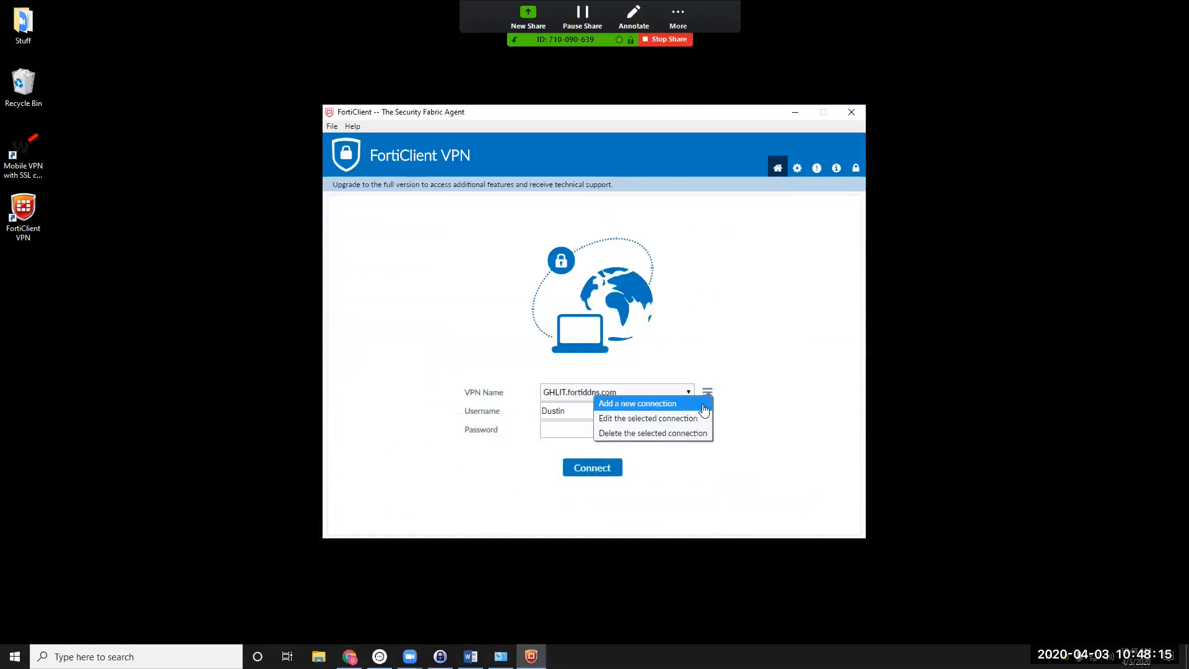
left_click(703, 404)
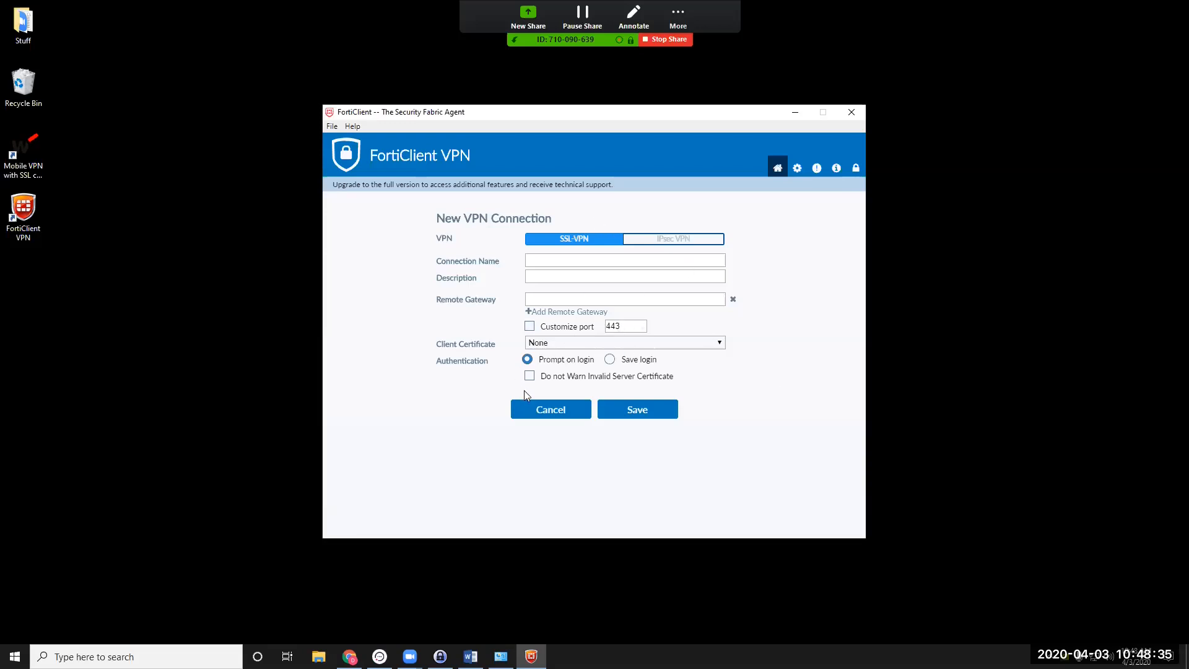
left_click(537, 411)
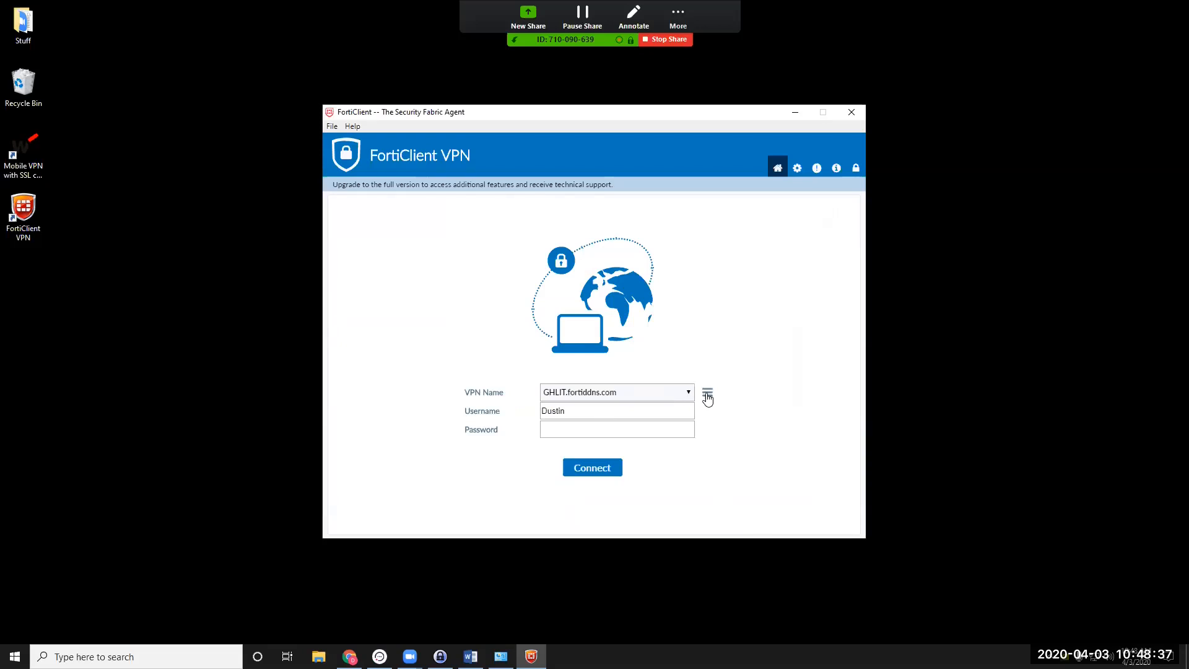
- Examine the gateway, custom port, login and certificate settings of the existing GHLIT.fortiddns.com connection and leave without saving
left_click(707, 392)
left_click(675, 423)
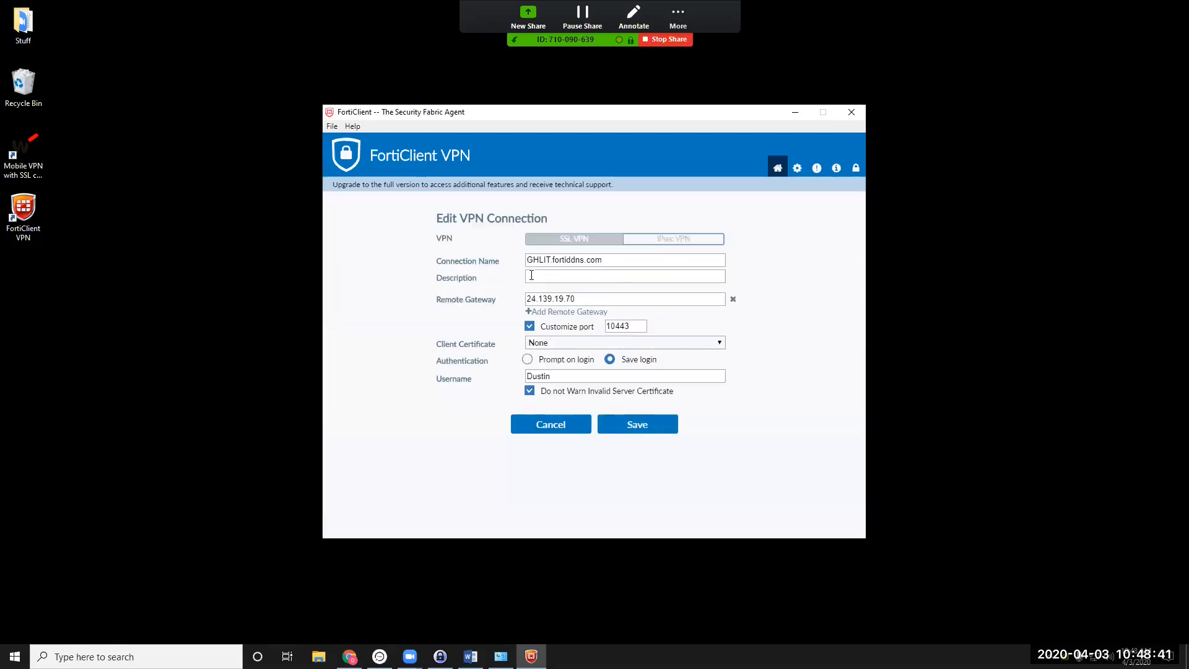
left_click(615, 396)
left_click(668, 397)
left_click(549, 432)
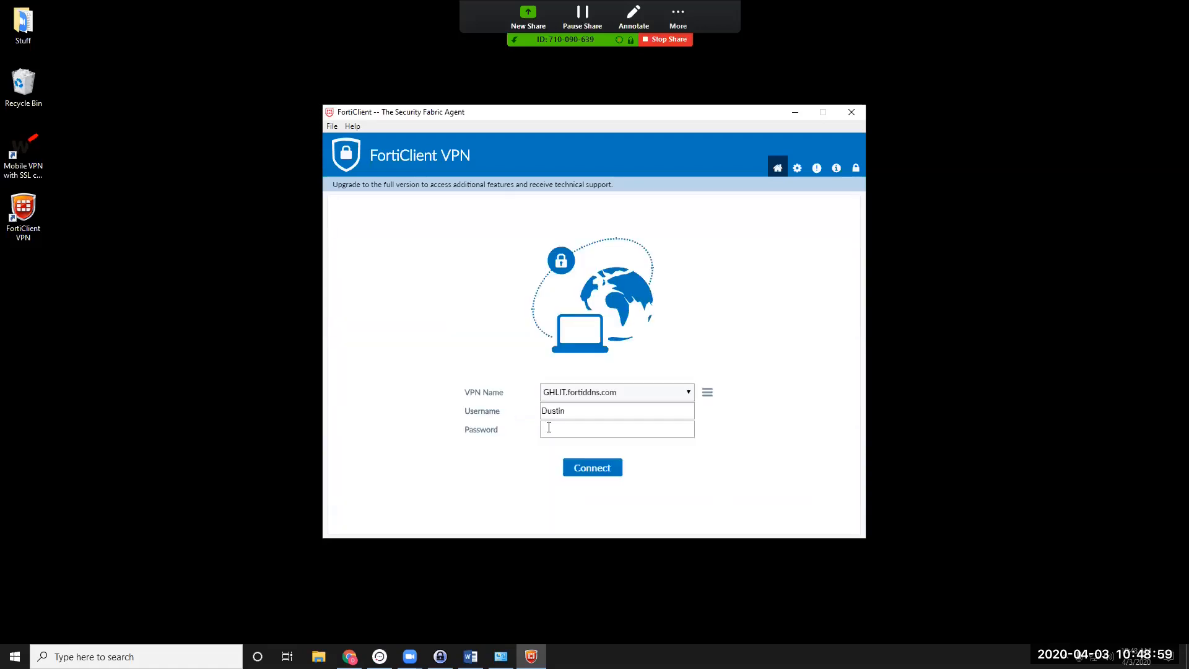
- Connect to the GHLIT.fortiddns.com VPN by entering the account password, and examine the connection details
left_click(576, 427)
type("•••••••••")
key("Return")
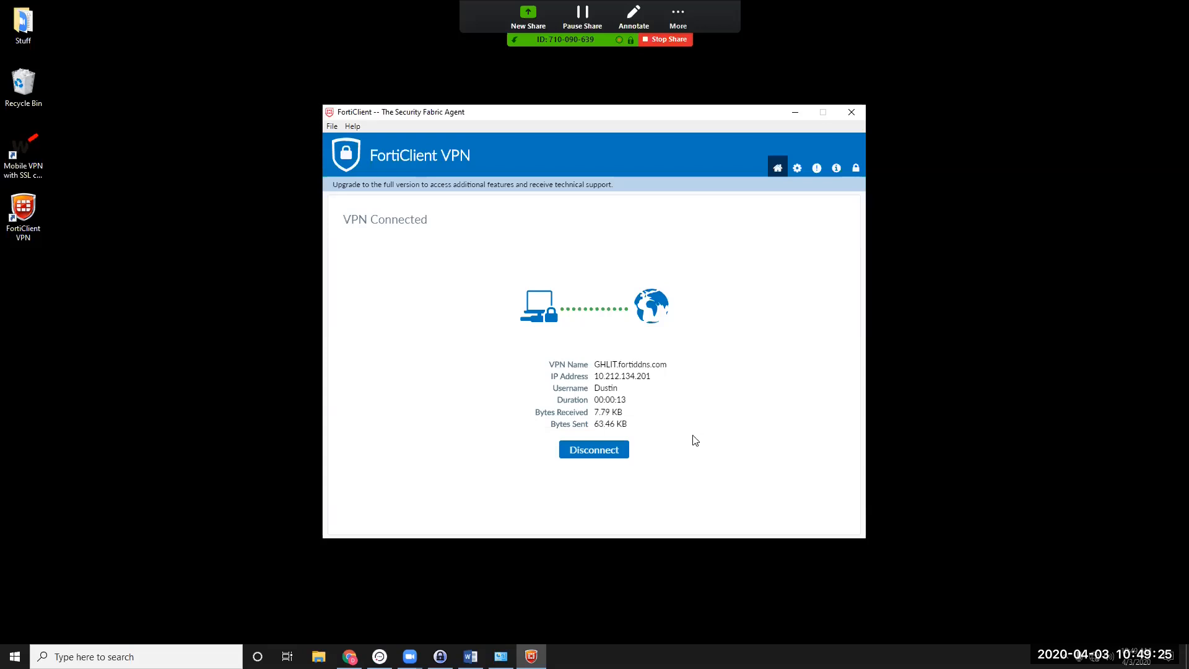
left_click_drag(592, 424, 599, 370)
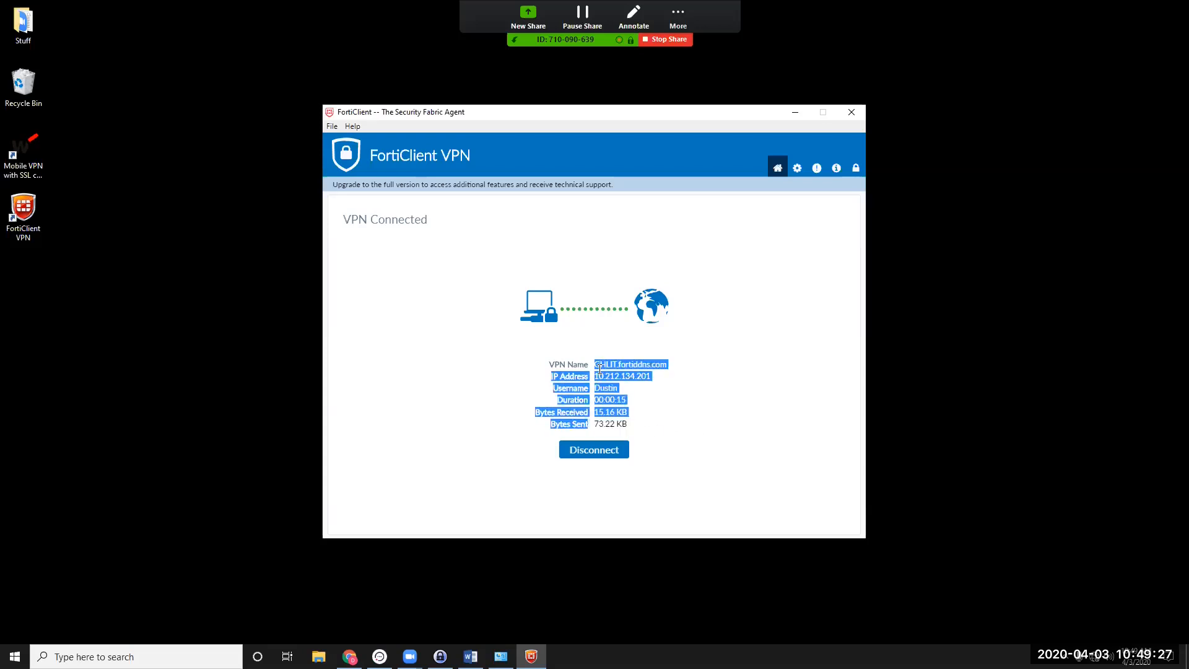
left_click(649, 412)
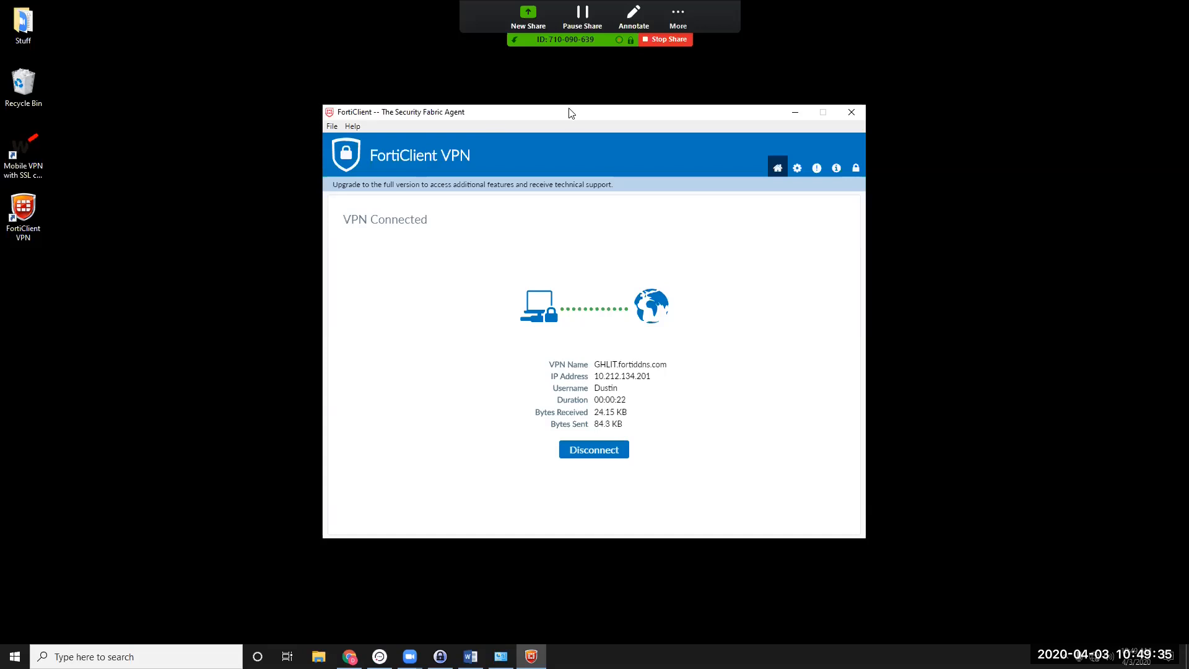
- Disconnect the FortiClient VPN session and minimise the client window
left_click_drag(570, 112, 567, 134)
left_click(616, 472)
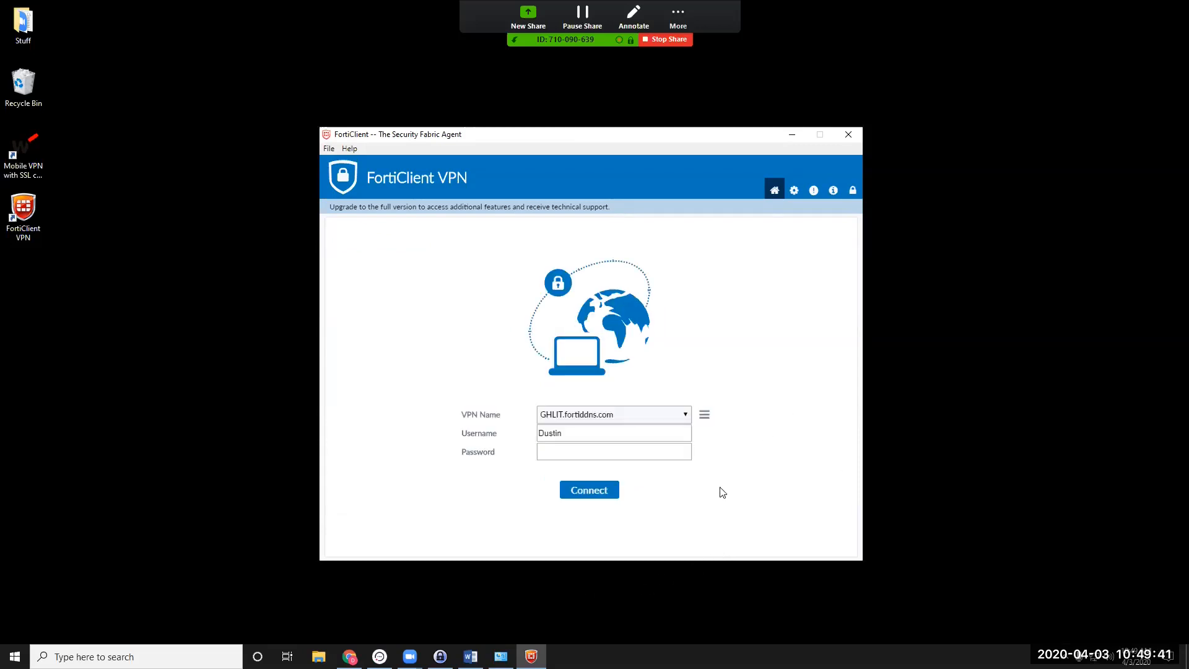
left_click(798, 134)
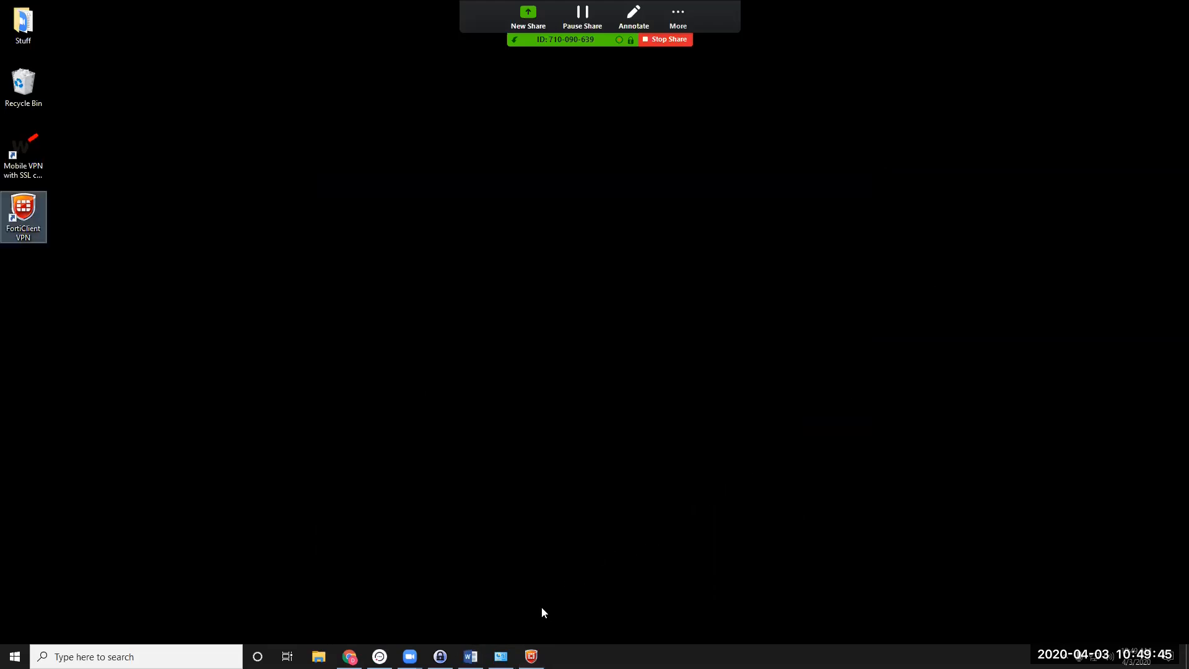